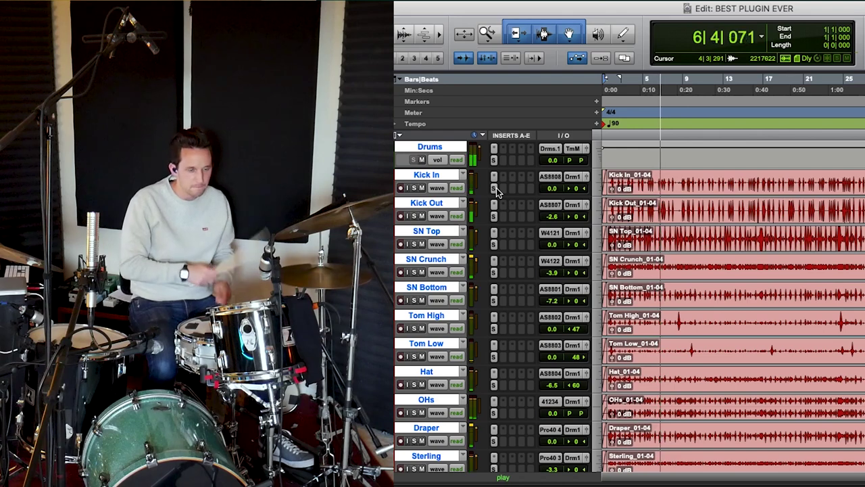
# Stop playback and save the BEST PLUGIN EVER session.
pyautogui.press('space')
pyautogui.press('super+s')
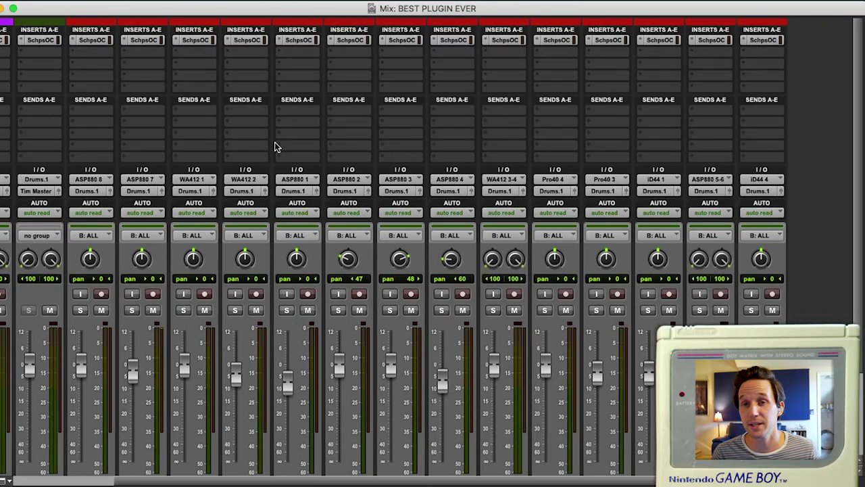
# Check the master channel's Youlean loudness meter, then view its L3 Ultramaximizer limiter.
pyautogui.hscroll(-5, 278, 141)
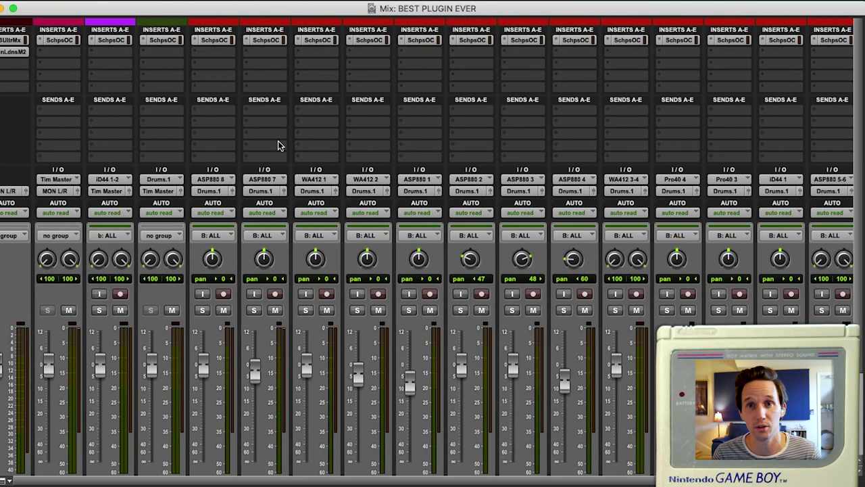
pyautogui.click(11, 52)
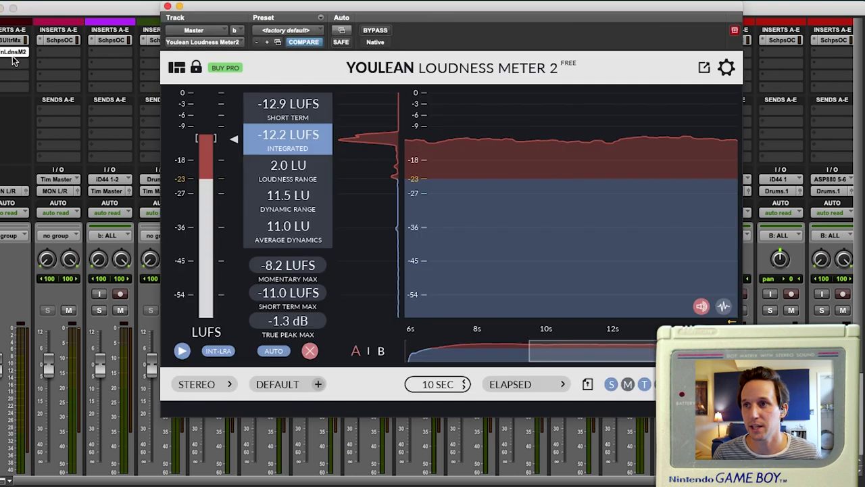
pyautogui.press('alt+super+w')
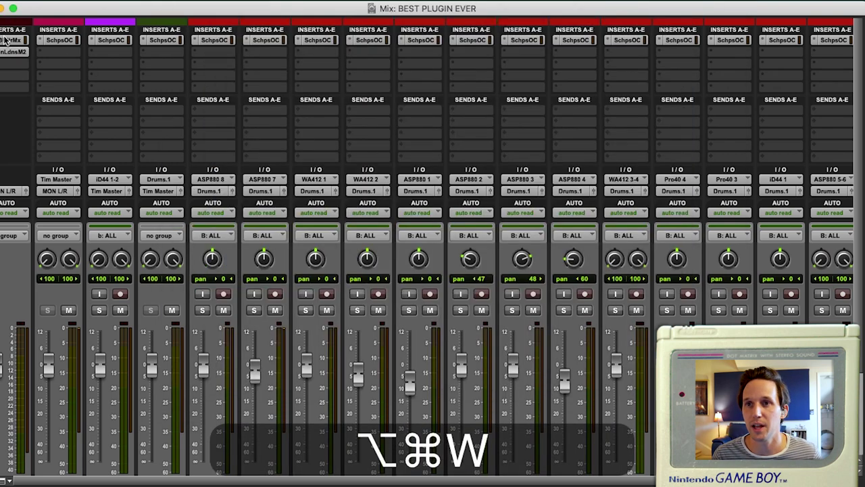
pyautogui.click(10, 42)
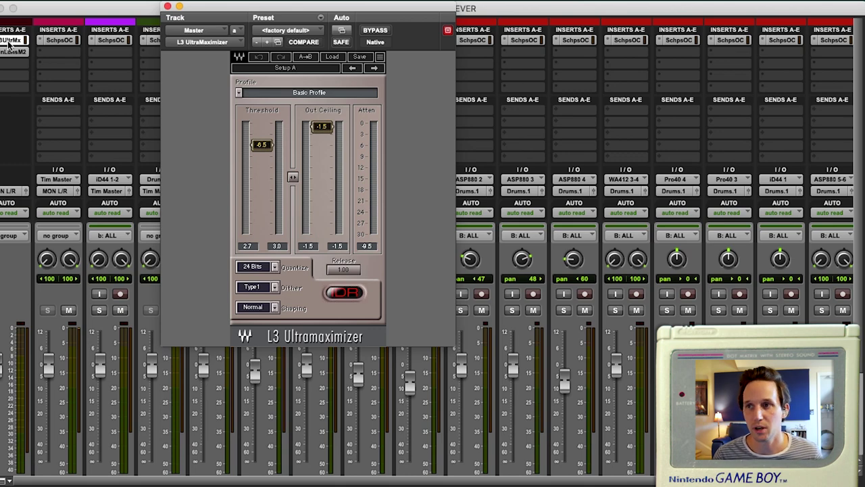
pyautogui.press('alt+super+w')
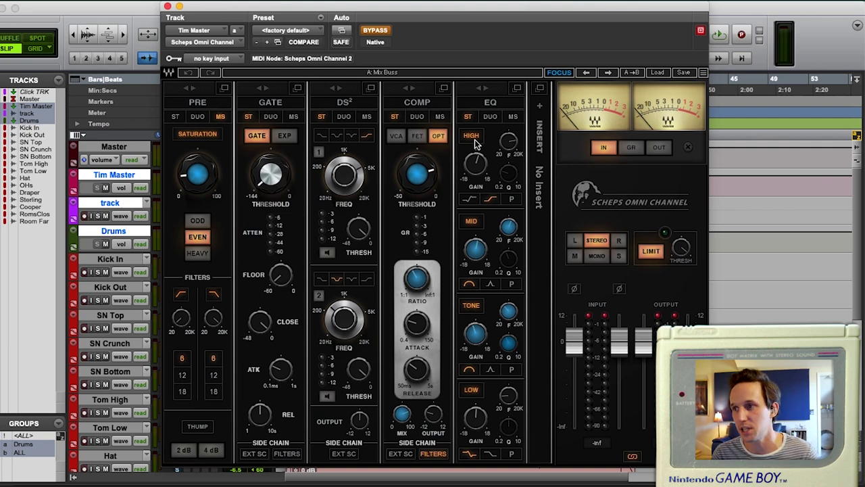
# Close the master bus Scheps Omni Channel window and clear the track selection.
pyautogui.press('alt+super+w')
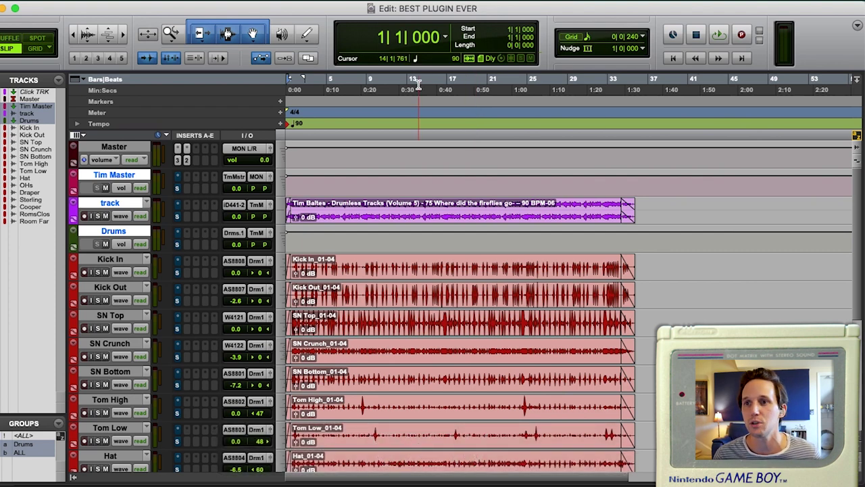
pyautogui.press('alt+super+w')
# Select the master through Drums tracks, play the mix, and re-enable their Scheps Omni Channel.
pyautogui.click(115, 175)
pyautogui.keyDown('shift'); pyautogui.click(115, 232); pyautogui.keyUp('shift')
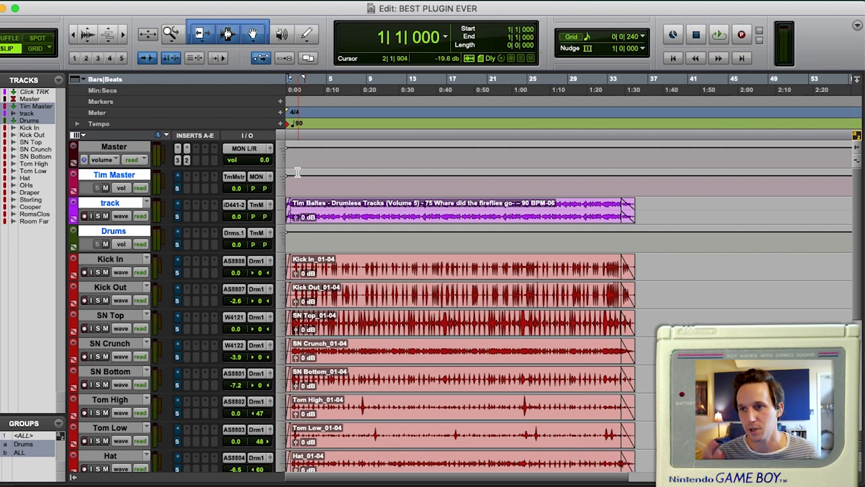
pyautogui.press('space')
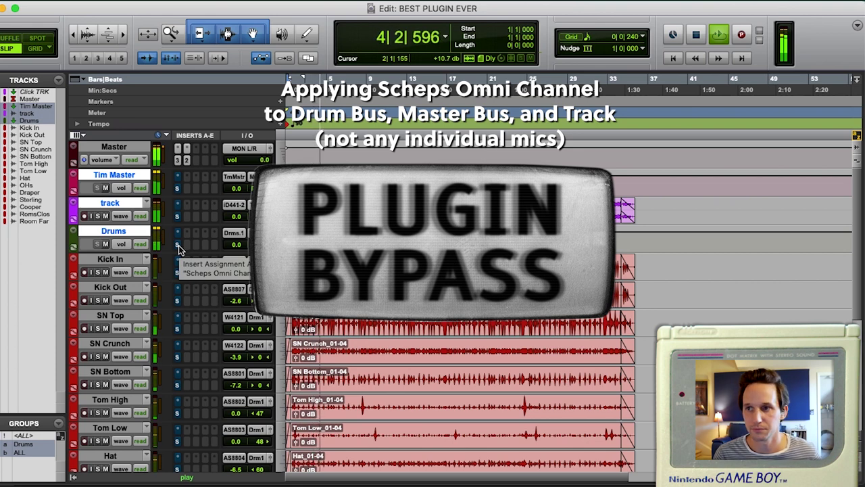
pyautogui.keyDown('alt'); pyautogui.keyDown('shift'); pyautogui.keyDown('super'); pyautogui.click(179, 247); pyautogui.keyUp('super'); pyautogui.keyUp('shift'); pyautogui.keyUp('alt')
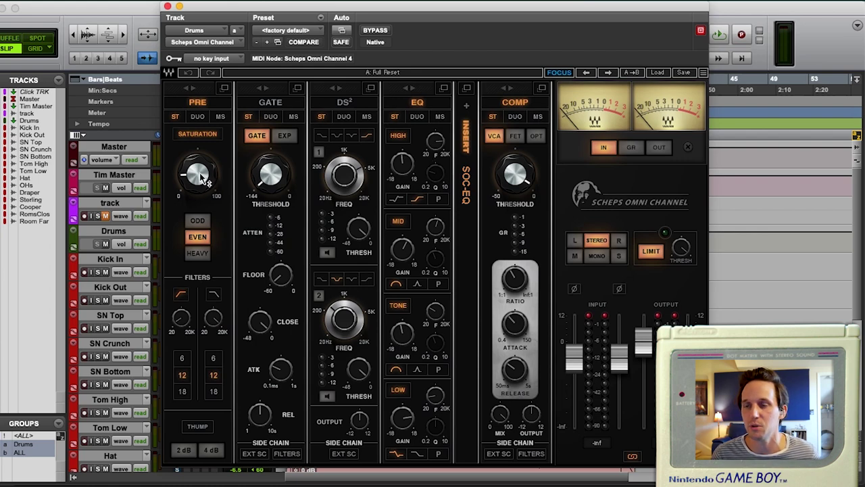
# Play bars 2–16 and A/B the Drums bus Scheps Omni Channel against bypass, leaving it active.
pyautogui.press('alt+super+w')
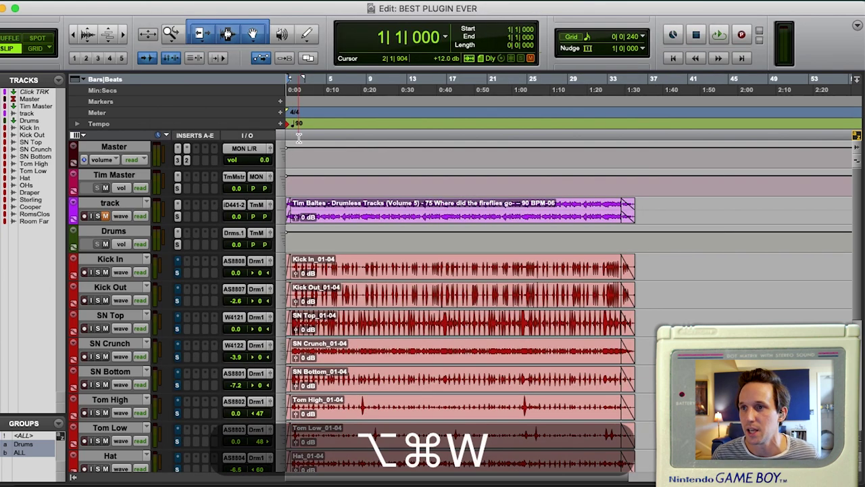
pyautogui.moveTo(300, 139); pyautogui.dragTo(438, 138)
pyautogui.press('space')
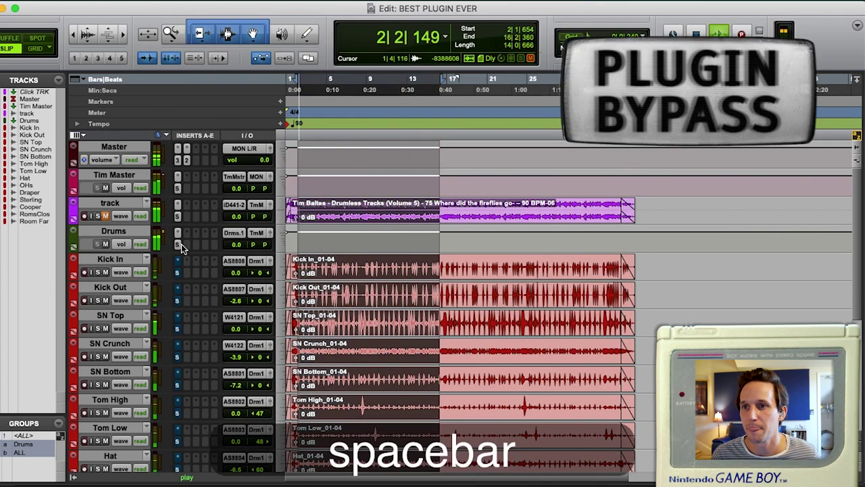
pyautogui.click(192, 234)
pyautogui.click(384, 32)
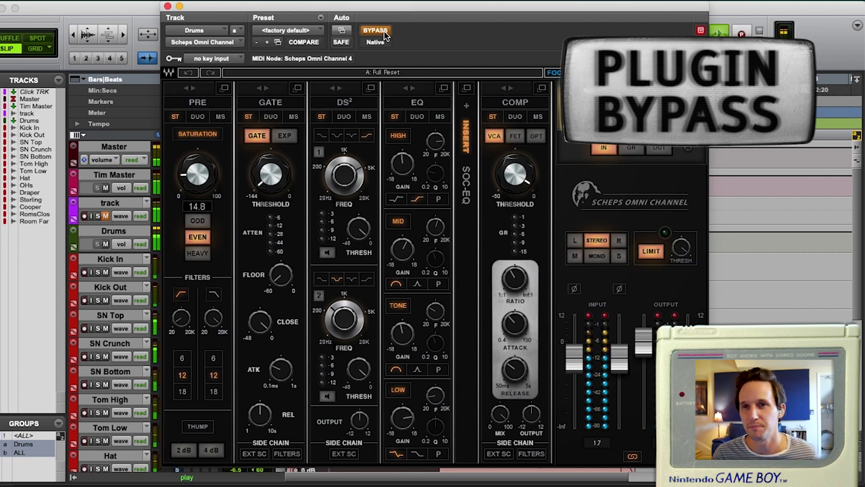
pyautogui.click(376, 32)
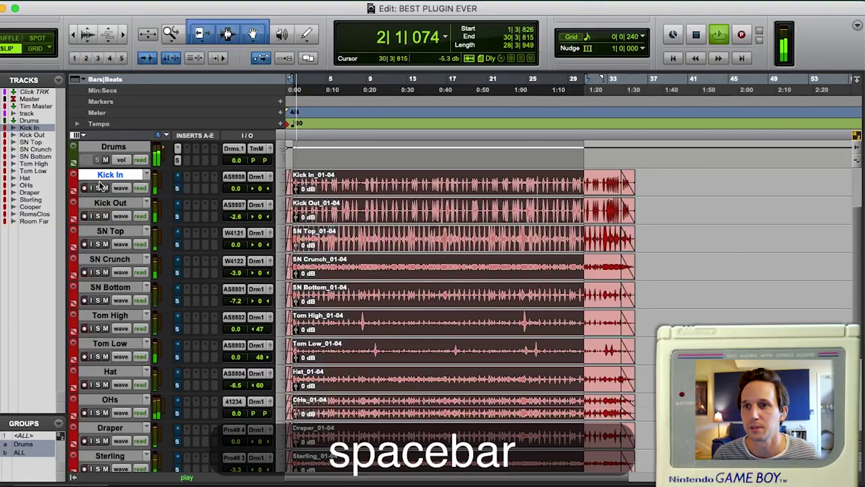
# A/B Kick In's Scheps Omni Channel against bypass, leaving it active, then stop playback.
pyautogui.click(179, 188)
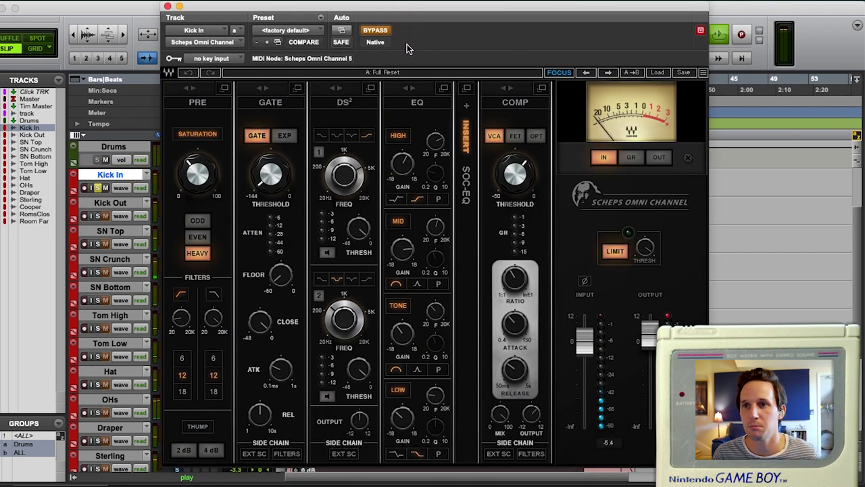
pyautogui.click(379, 34)
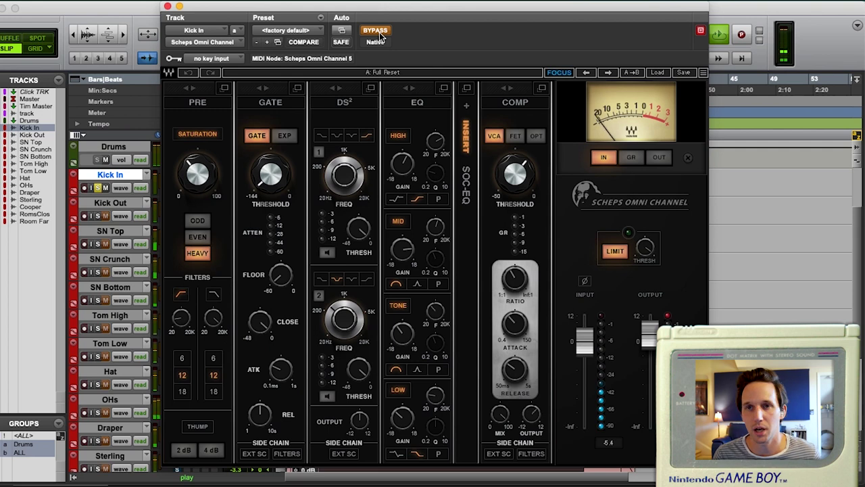
pyautogui.click(379, 32)
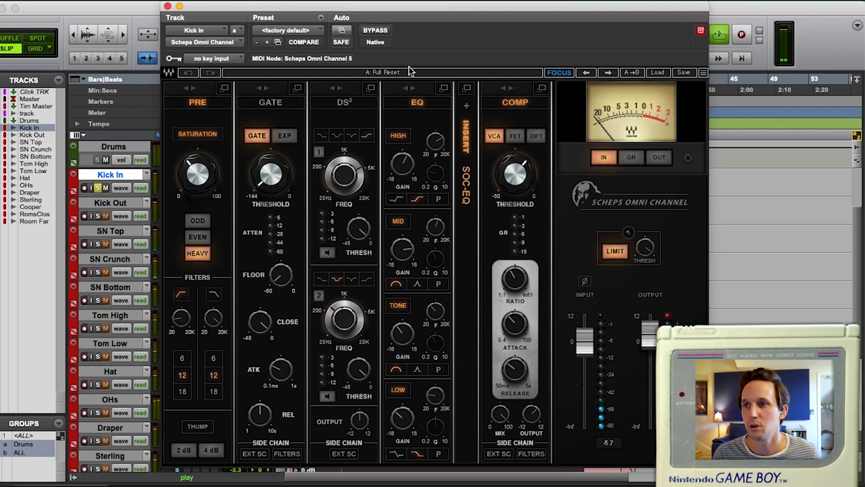
pyautogui.press('space')
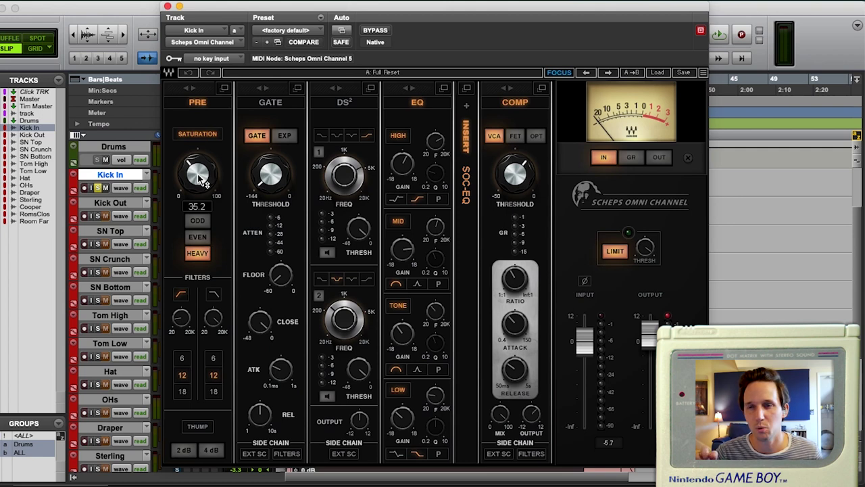
# Select Kick In's PRE saturation module, unsolo Kick In, and restart playback.
pyautogui.click(216, 233)
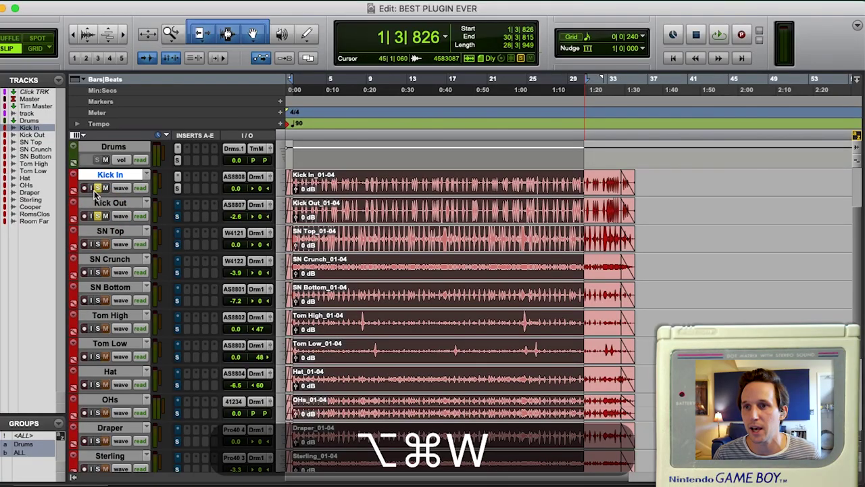
pyautogui.click(94, 190)
pyautogui.press('space')
# Open Kick Out's Scheps Omni Channel and compare it against bypass, leaving it active.
pyautogui.keyDown('super'); pyautogui.click(175, 217); pyautogui.keyUp('super')
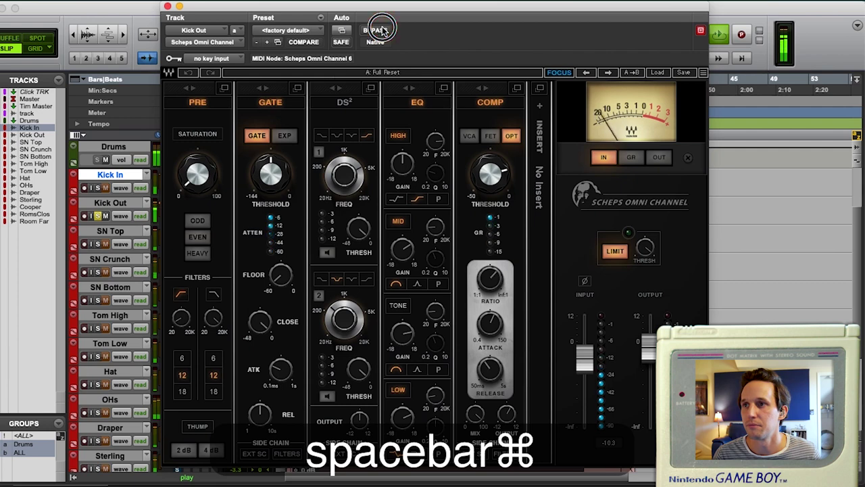
pyautogui.click(377, 31)
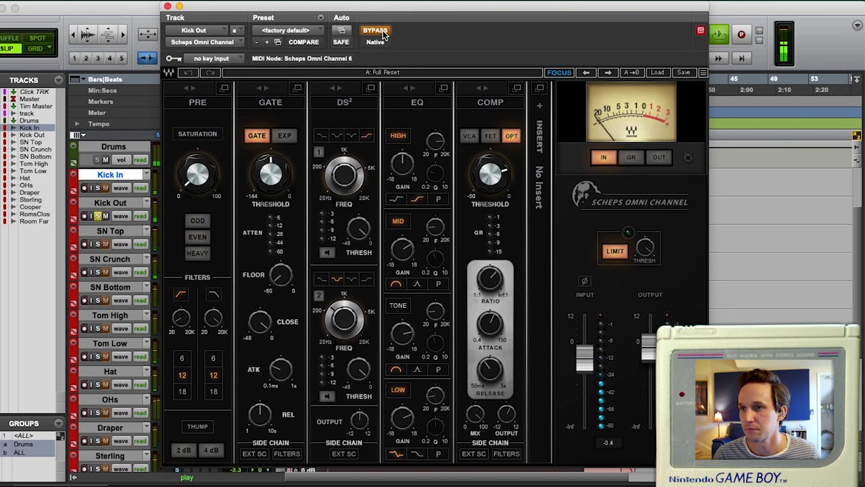
pyautogui.click(384, 34)
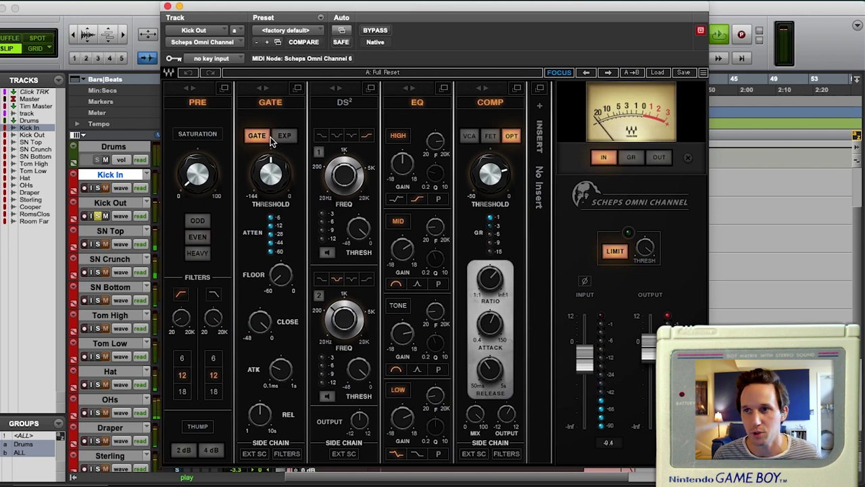
# Close Kick Out's plugin, open SN Top's Scheps Omni Channel, and A/B it against bypass.
pyautogui.press('alt+super+w')
pyautogui.click(179, 249)
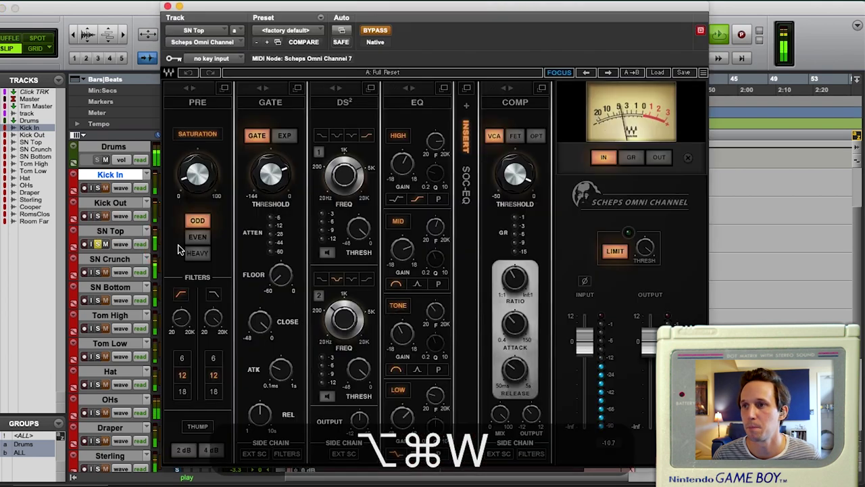
pyautogui.moveTo(421, 6); pyautogui.dragTo(414, 6)
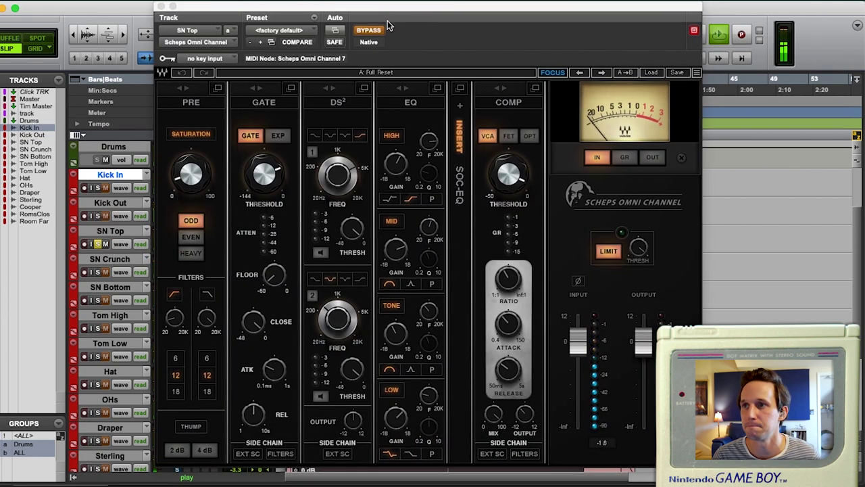
pyautogui.click(377, 30)
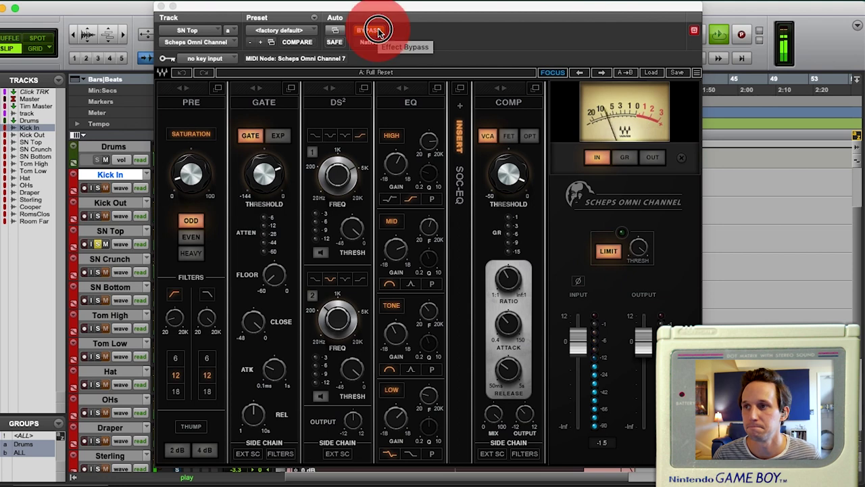
pyautogui.click(377, 30)
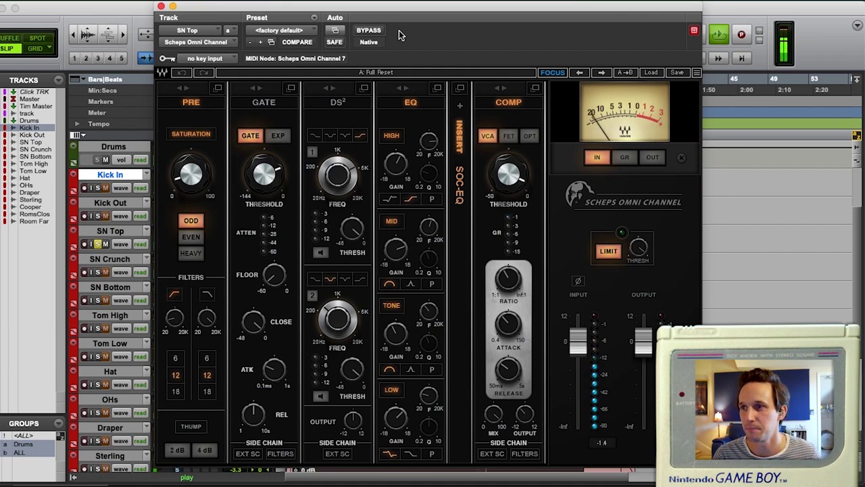
# Close SN Top's plugin, solo SN Crunch, and bring up its Scheps Omni Channel.
pyautogui.press('alt+super+w')
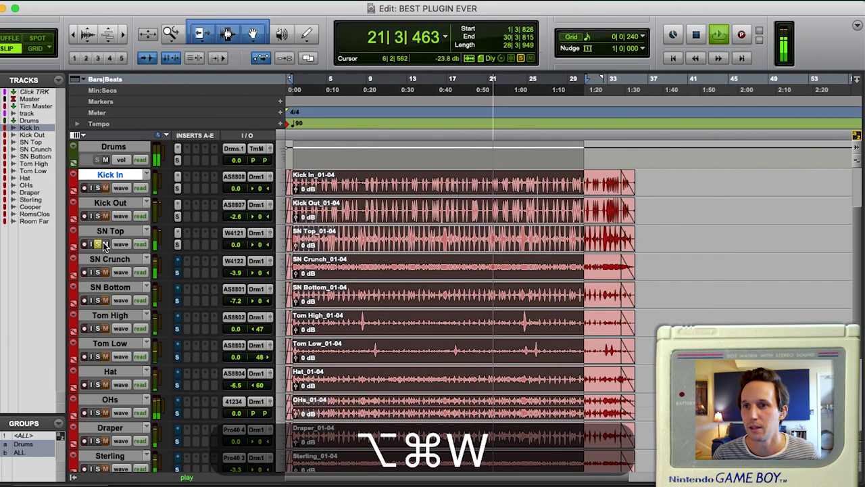
pyautogui.click(97, 271)
pyautogui.press('alt+super+w')
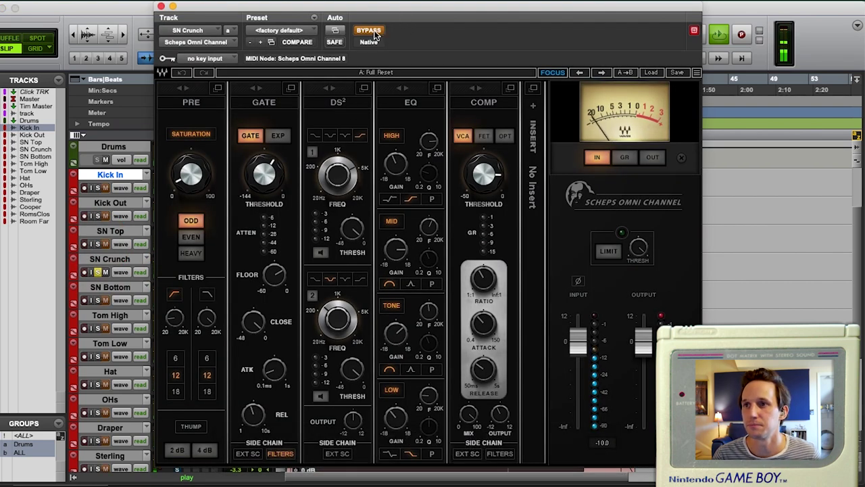
# Re-enable SN Crunch's Scheps Omni Channel, stop playback, and close its plugin window.
pyautogui.click(375, 33)
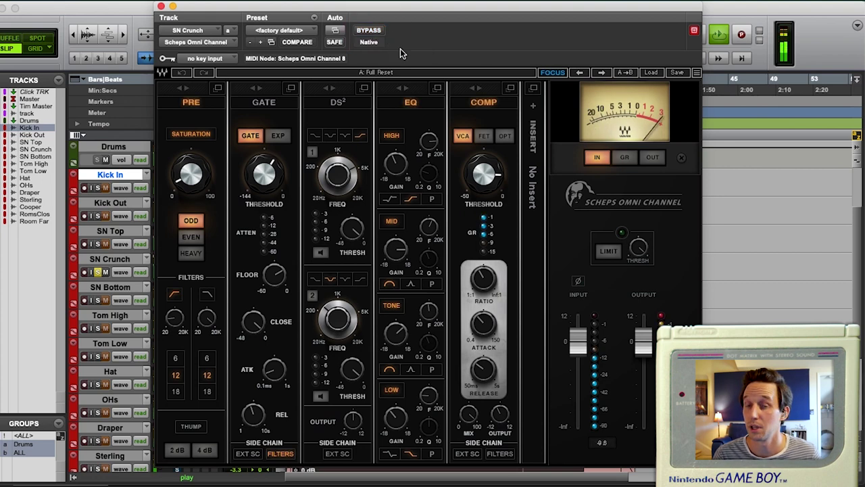
pyautogui.press('space')
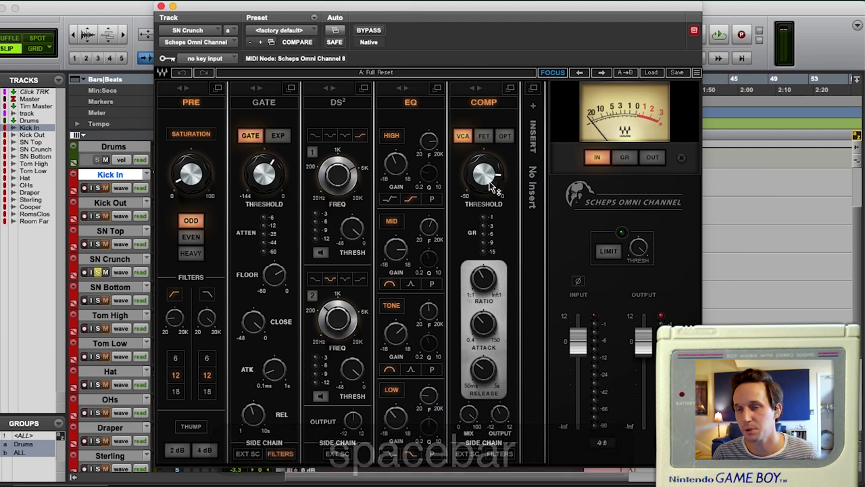
pyautogui.moveTo(490, 192)
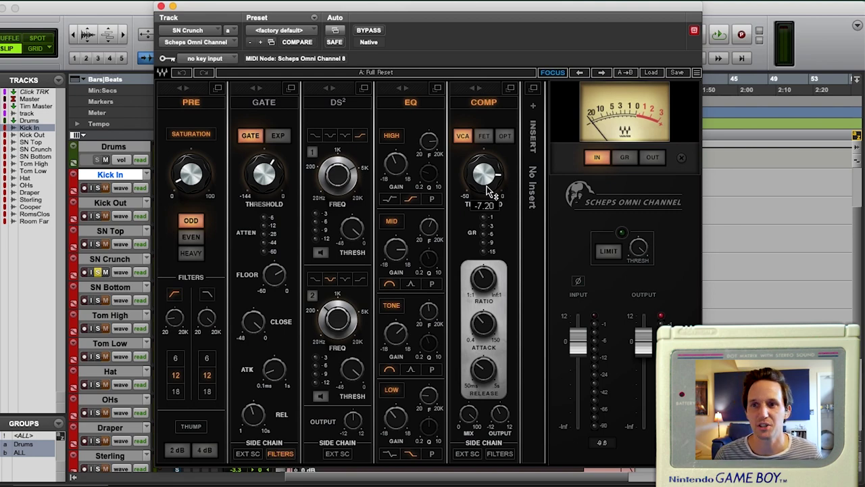
pyautogui.press('alt+super+w')
# Solo SN Bottom, start playback, and open its Scheps Omni Channel with processing re-enabled.
pyautogui.click(97, 300)
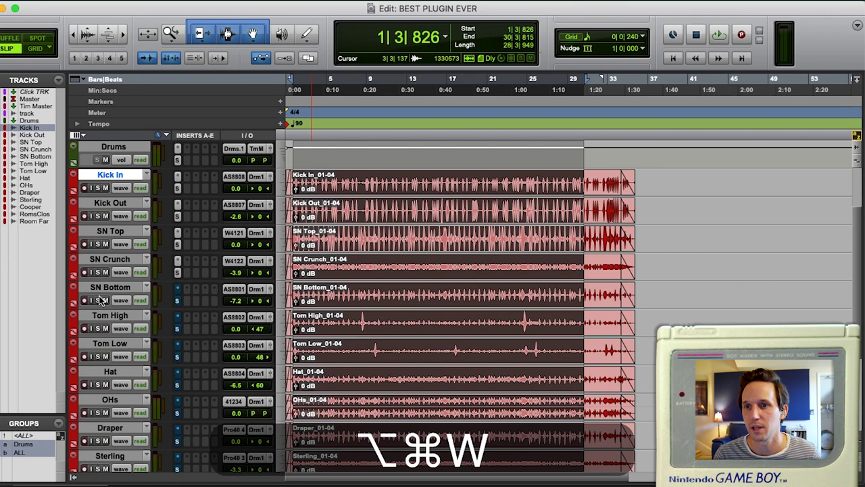
pyautogui.press('space')
pyautogui.click(177, 300)
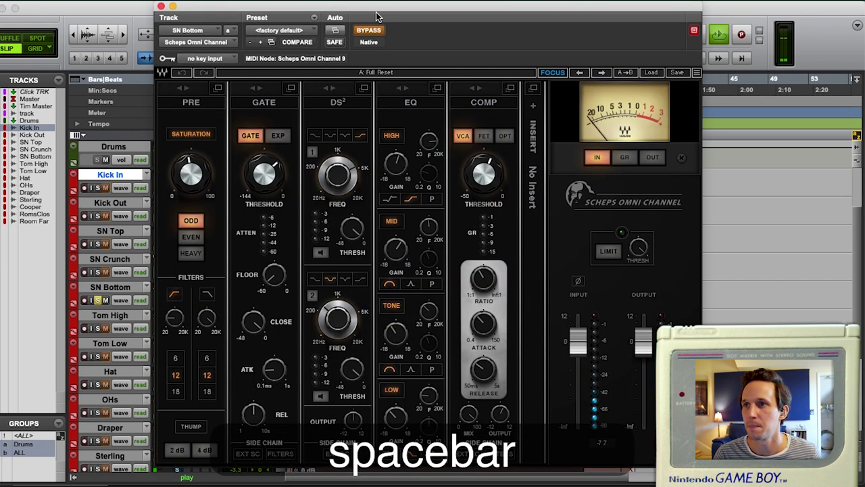
pyautogui.click(369, 31)
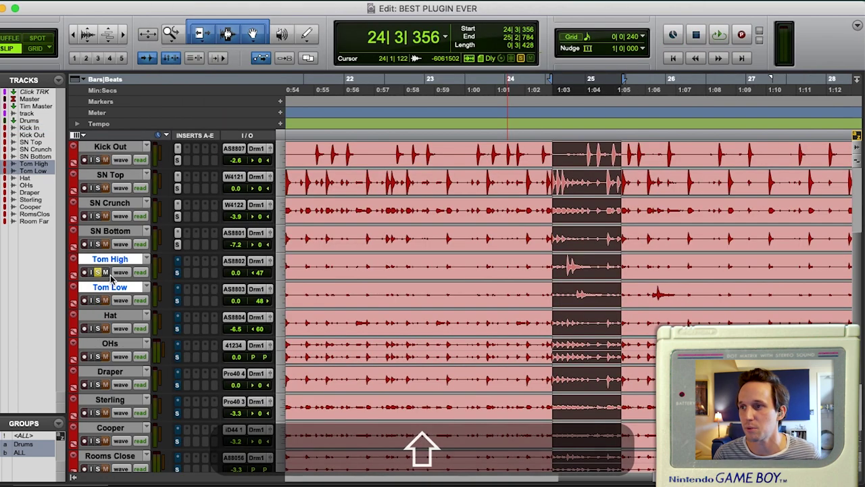
# Solo Tom High, switch its Scheps Omni Channel back on after bypass, and stop playback.
pyautogui.press('space')
pyautogui.click(174, 271)
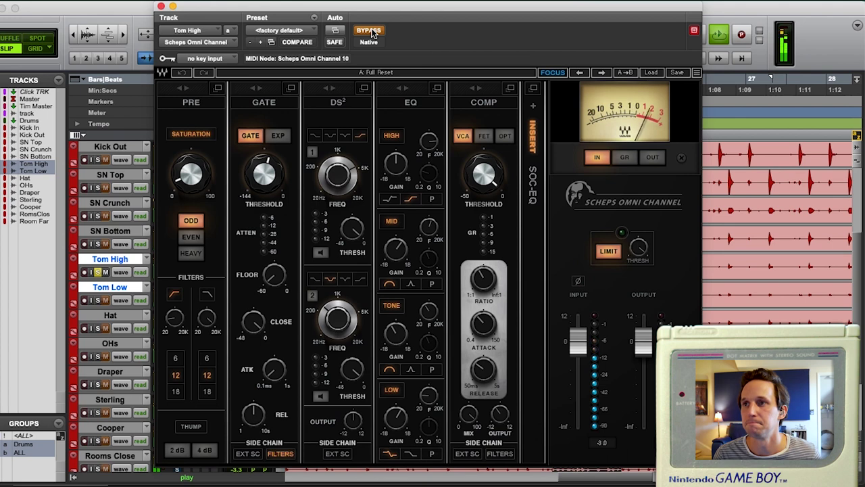
pyautogui.click(371, 31)
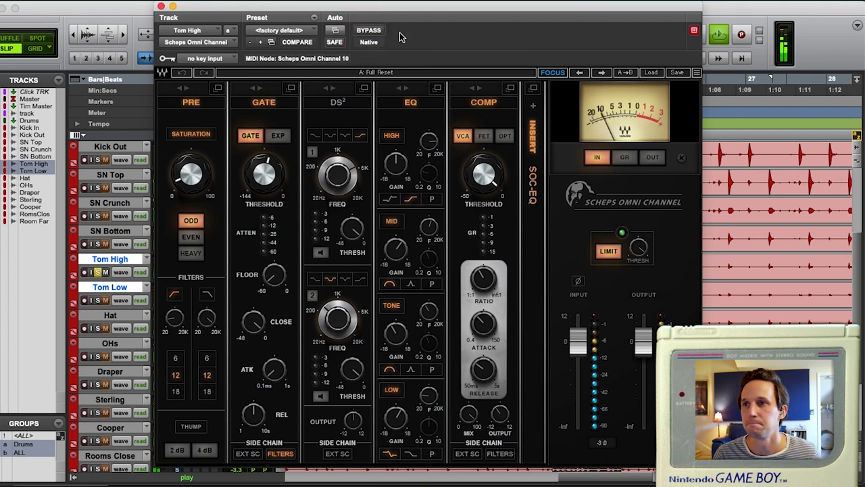
pyautogui.press('space')
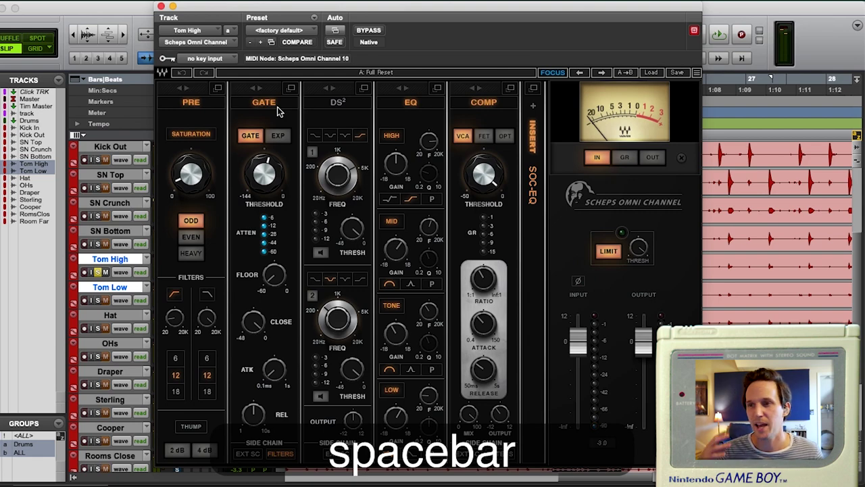
# Close Tom High's plugin, solo Tom Low instead, and open its Scheps Omni Channel.
pyautogui.press('alt+super+w')
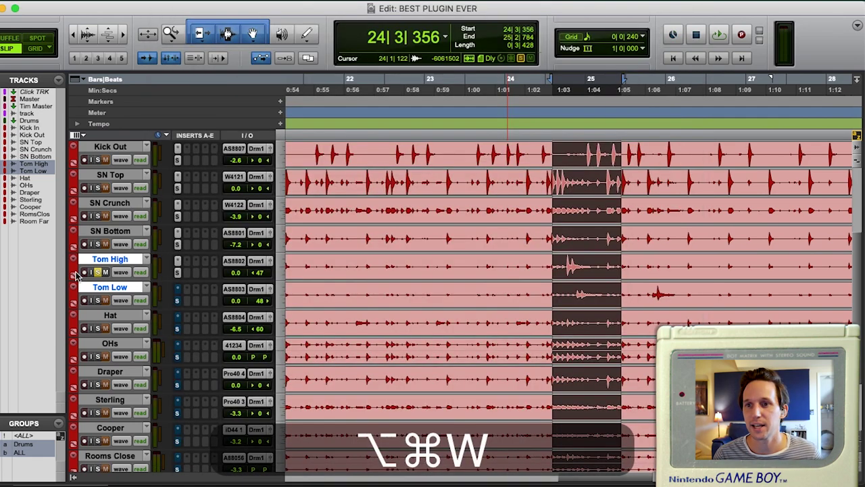
pyautogui.click(97, 300)
pyautogui.click(97, 272)
pyautogui.click(178, 301)
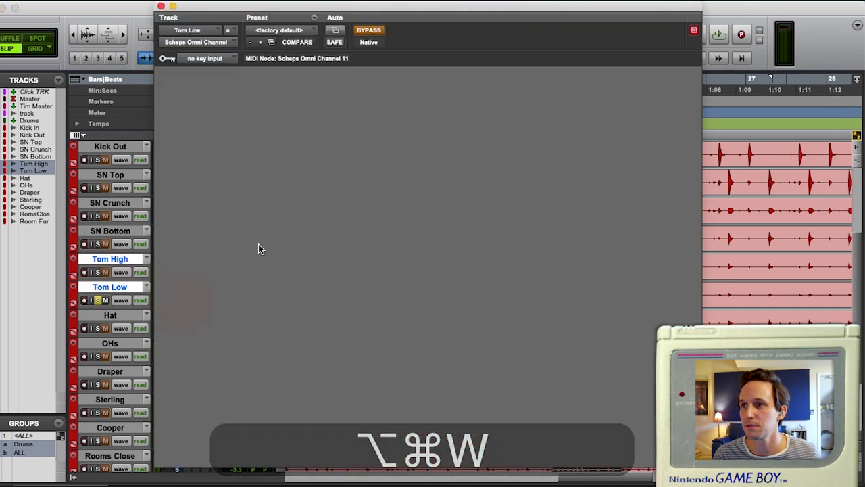
# Play Tom Low, compare its Scheps Omni Channel against bypass, then close it active.
pyautogui.press('space')
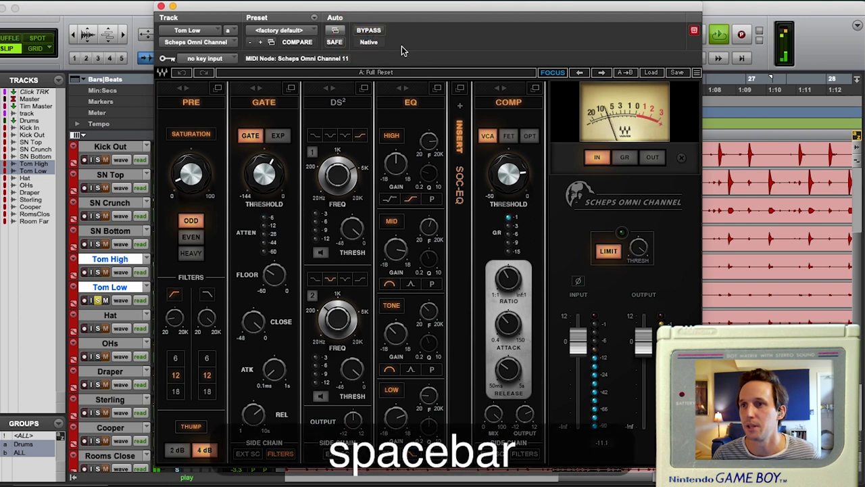
pyautogui.click(369, 30)
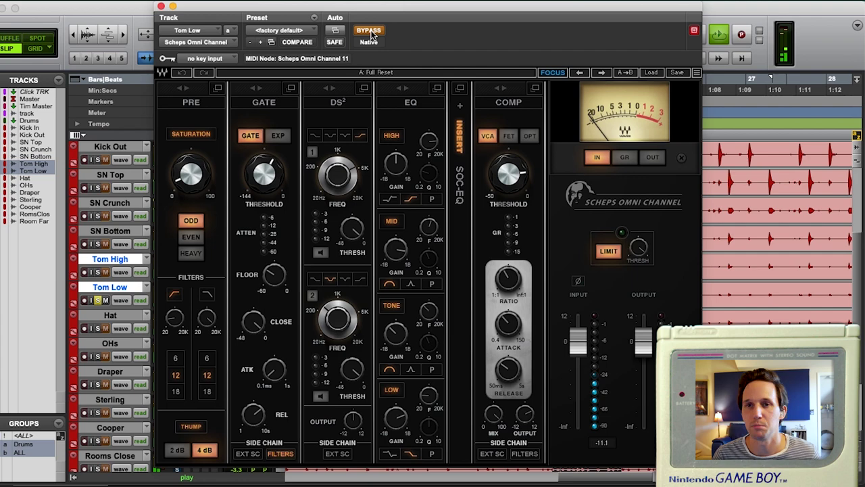
pyautogui.click(369, 31)
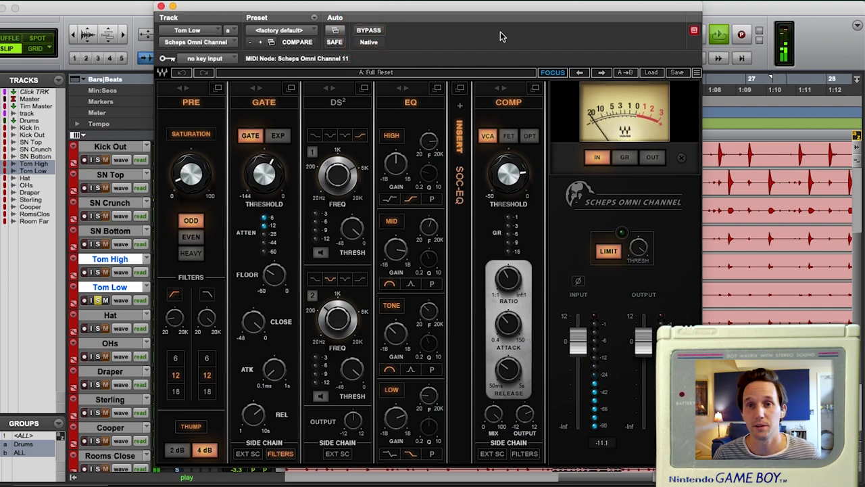
pyautogui.press('alt+super+w')
# Play Hat from bar 9 to bar 22 with its Scheps Omni Channel re-enabled, then close it.
pyautogui.click(588, 143)
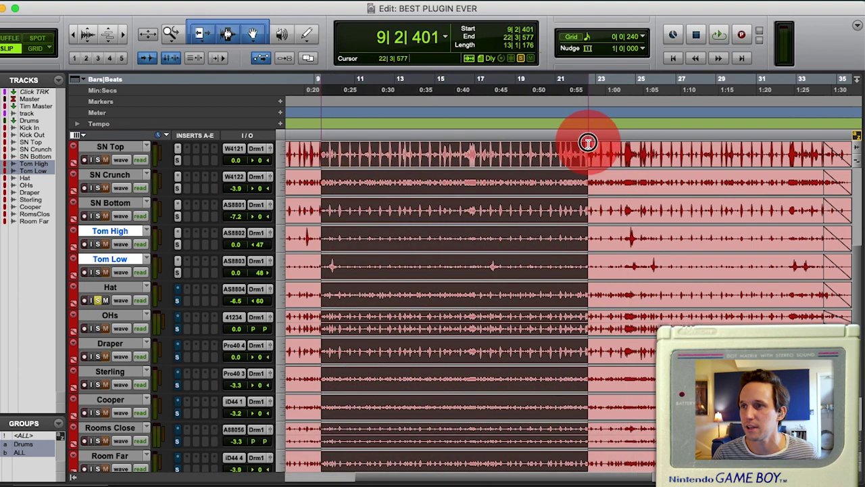
pyautogui.press('space')
pyautogui.click(179, 292)
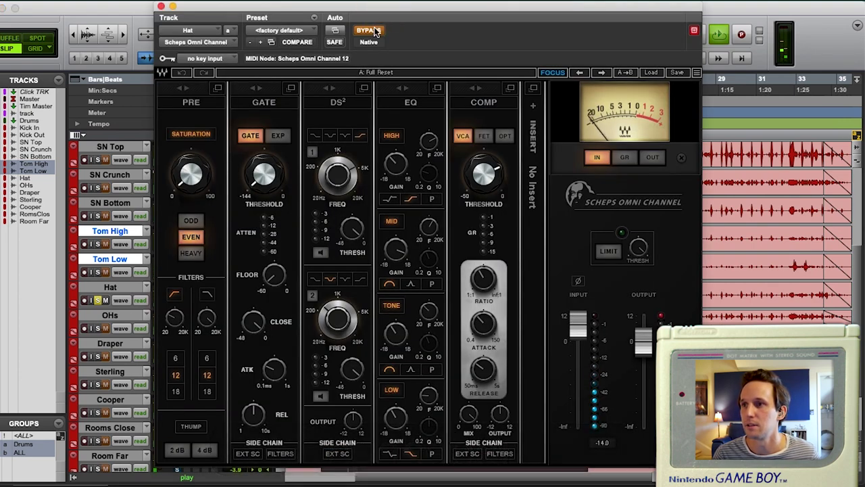
pyautogui.click(376, 31)
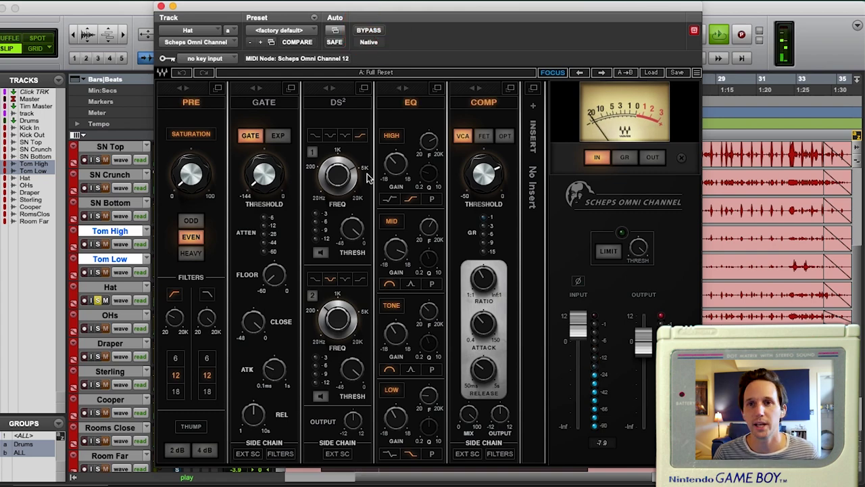
pyautogui.press('alt+super+w')
pyautogui.scroll(-2, 99, 249)
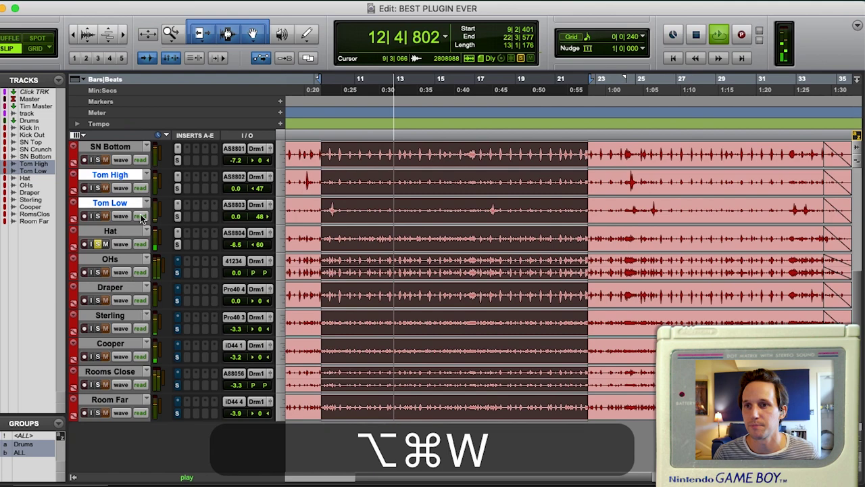
# Solo OHs and switch its Scheps Omni Channel processing on.
pyautogui.click(97, 271)
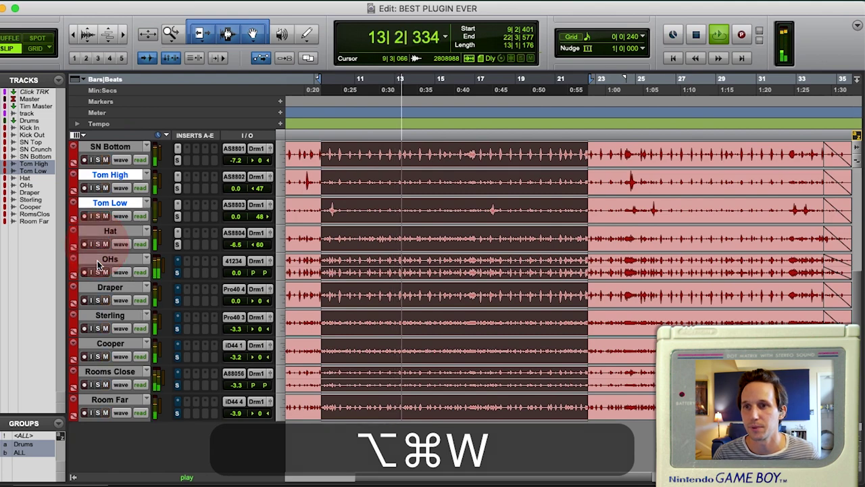
pyautogui.click(177, 261)
pyautogui.moveTo(421, 6); pyautogui.dragTo(409, 5)
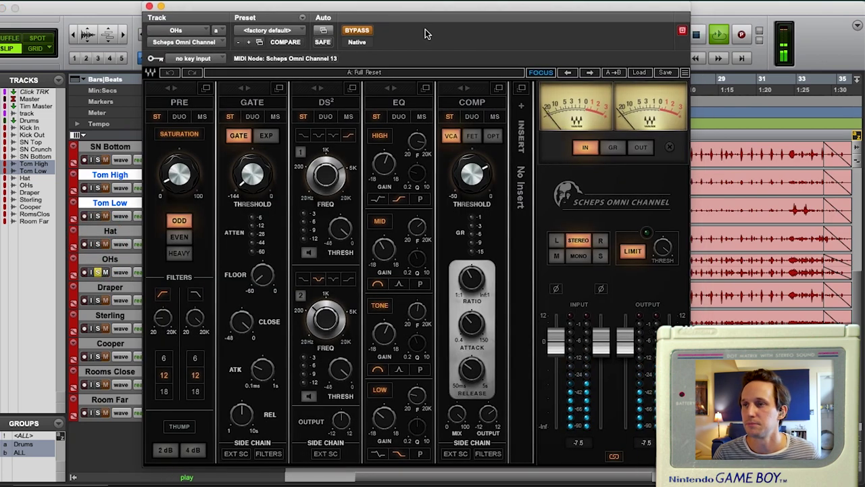
pyautogui.click(358, 31)
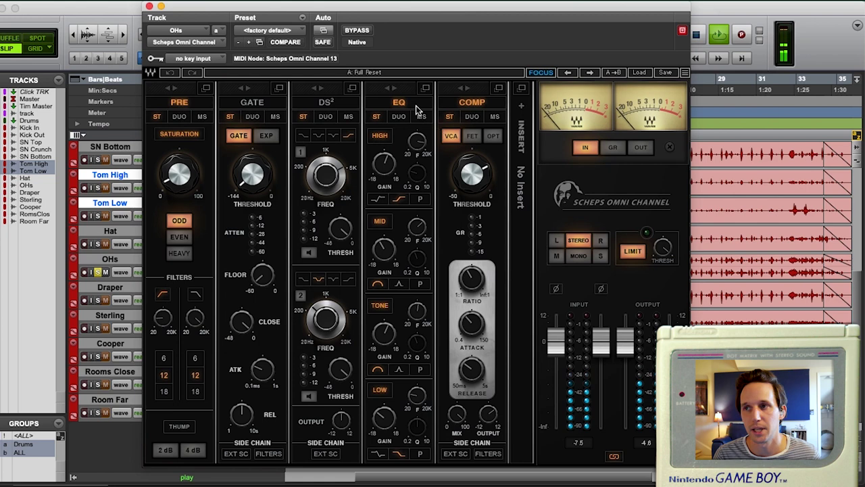
# Adjust the OHs high EQ frequency and compressor threshold, then compare the compressor on and off.
pyautogui.moveTo(411, 145); pyautogui.dragTo(411, 135)
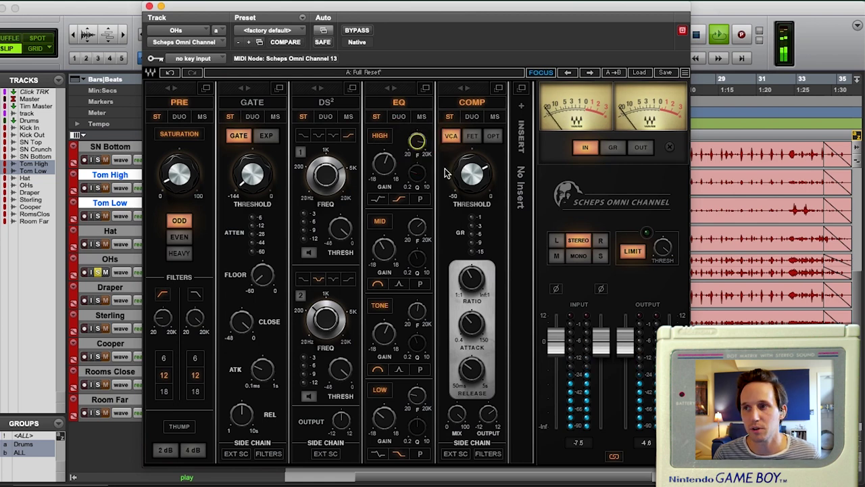
pyautogui.moveTo(472, 176); pyautogui.dragTo(473, 169)
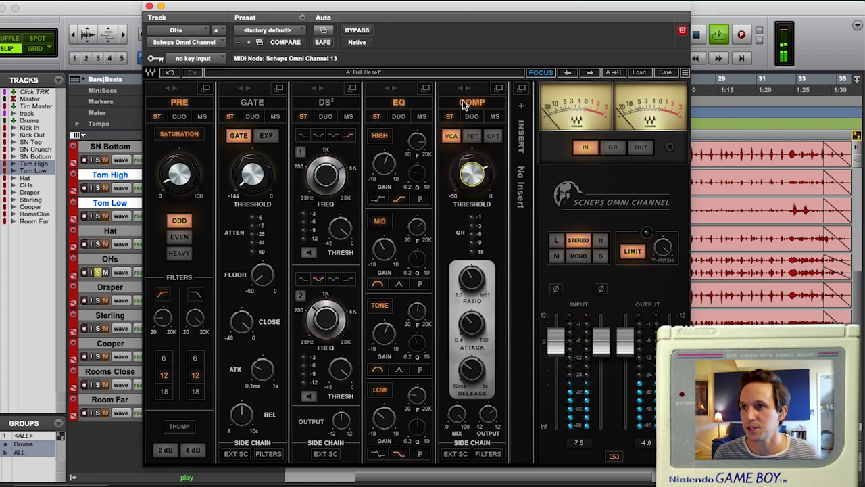
pyautogui.click(472, 105)
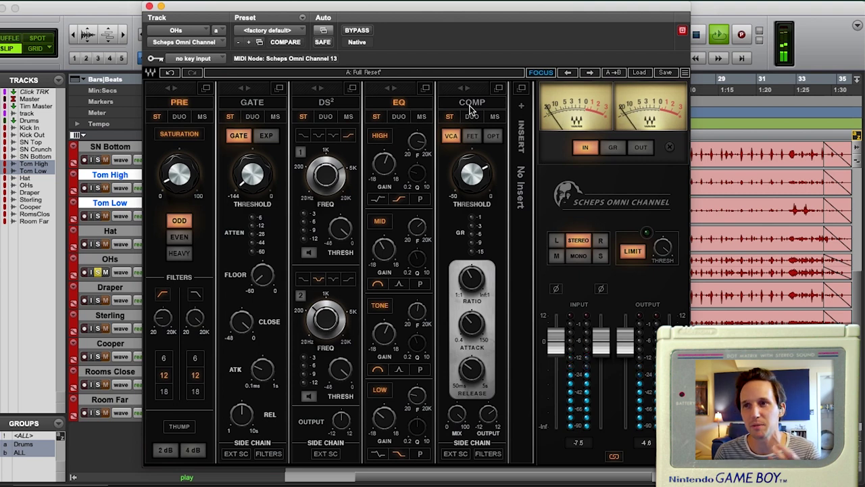
pyautogui.click(471, 105)
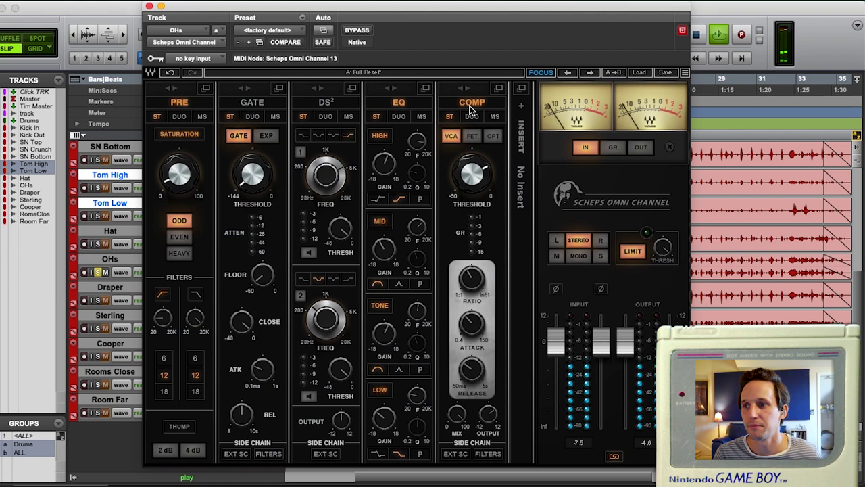
pyautogui.click(489, 413)
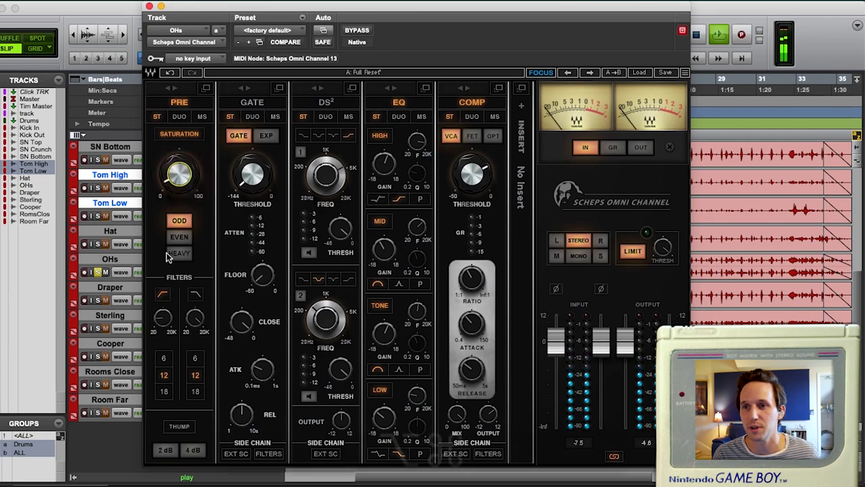
# Close the OHs plugin, solo Draper instead, and open Draper's Scheps Omni Channel.
pyautogui.press('alt+super+w')
pyautogui.click(98, 273)
pyautogui.click(98, 301)
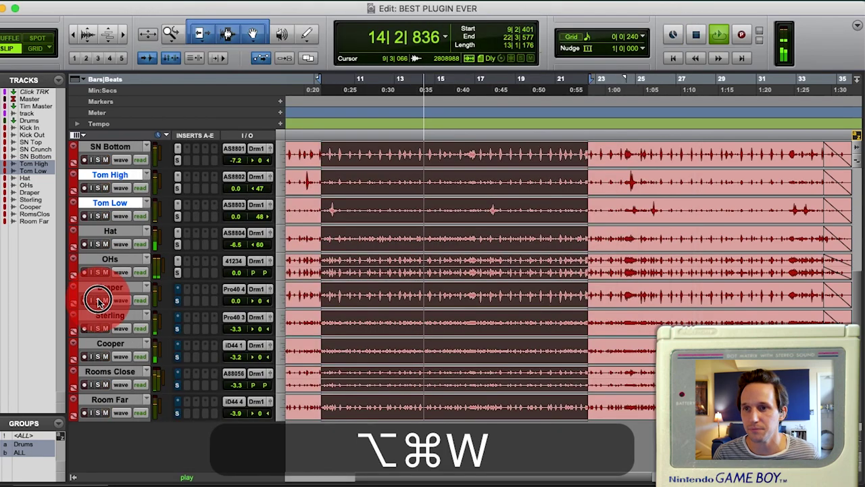
pyautogui.click(177, 300)
pyautogui.moveTo(406, 9); pyautogui.dragTo(419, 10)
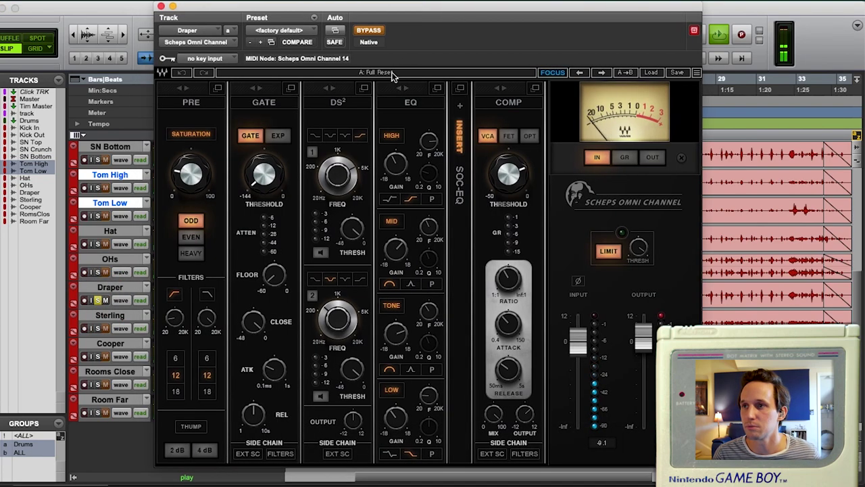
# Switch Draper's Scheps Omni Channel back on, close it, and solo Sterling.
pyautogui.click(373, 32)
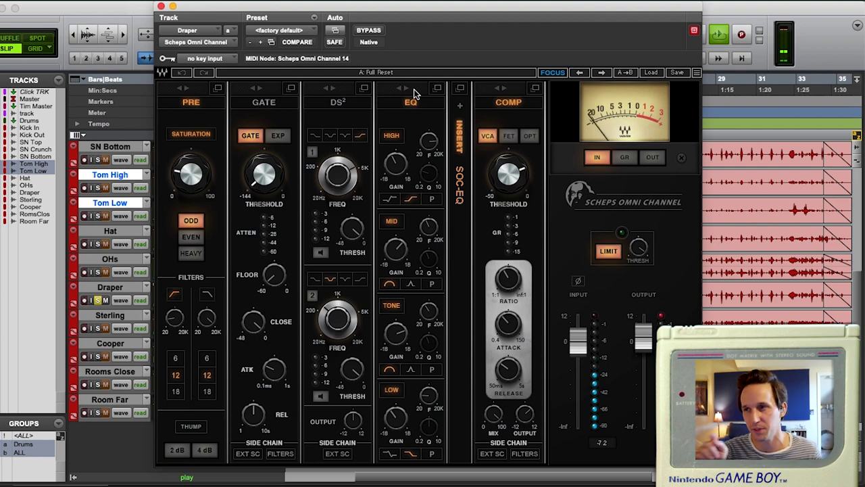
pyautogui.press('alt+super+w')
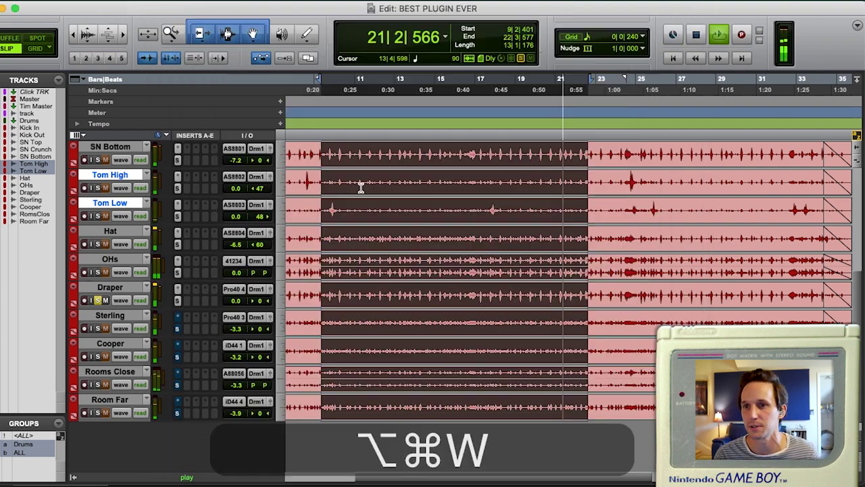
pyautogui.keyDown('super'); pyautogui.click(97, 328); pyautogui.keyUp('super')
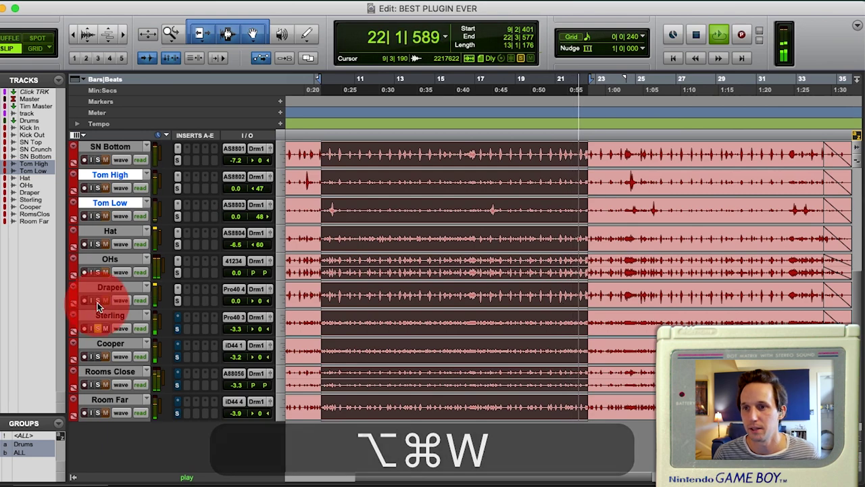
# Take Sterling's Scheps Omni Channel out of bypass and close its window.
pyautogui.click(189, 316)
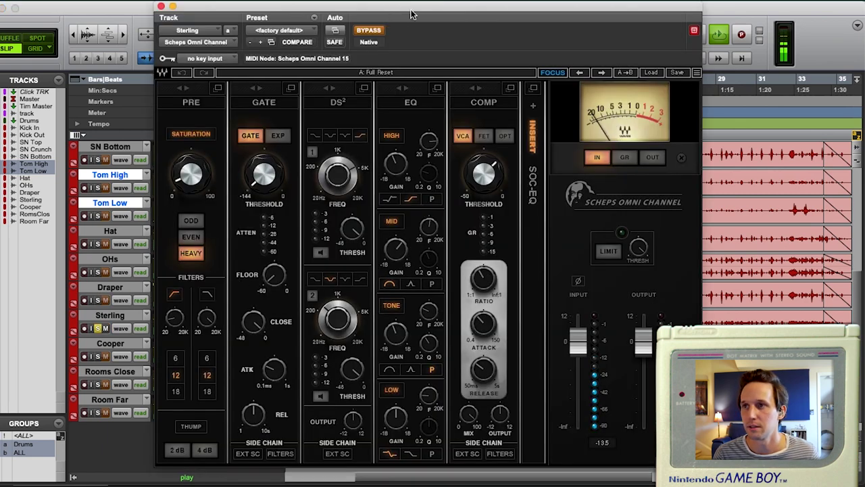
pyautogui.moveTo(410, 6); pyautogui.dragTo(406, 7)
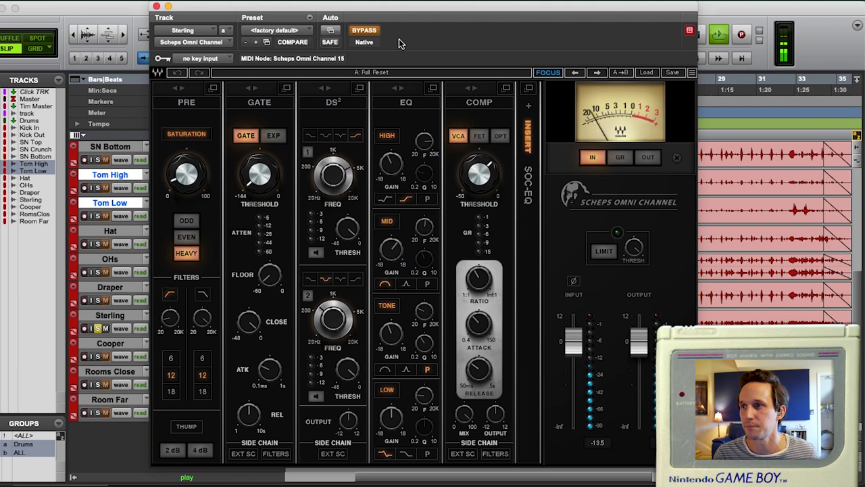
pyautogui.click(372, 32)
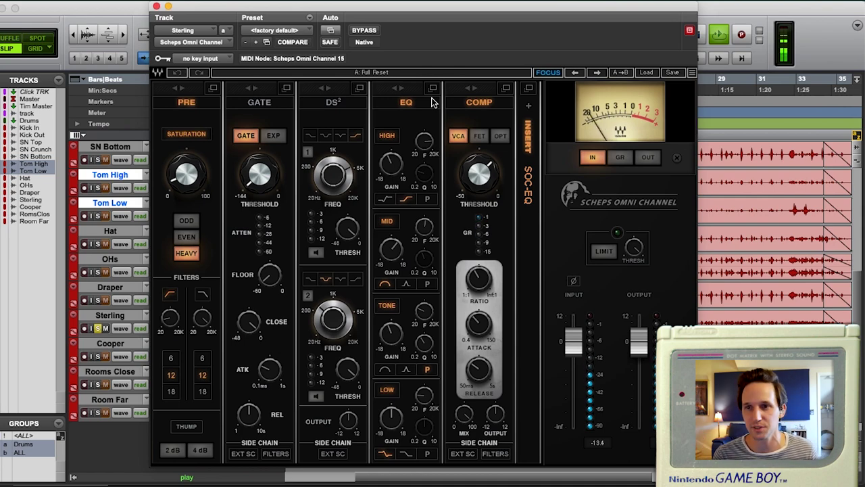
pyautogui.press('alt+super+w')
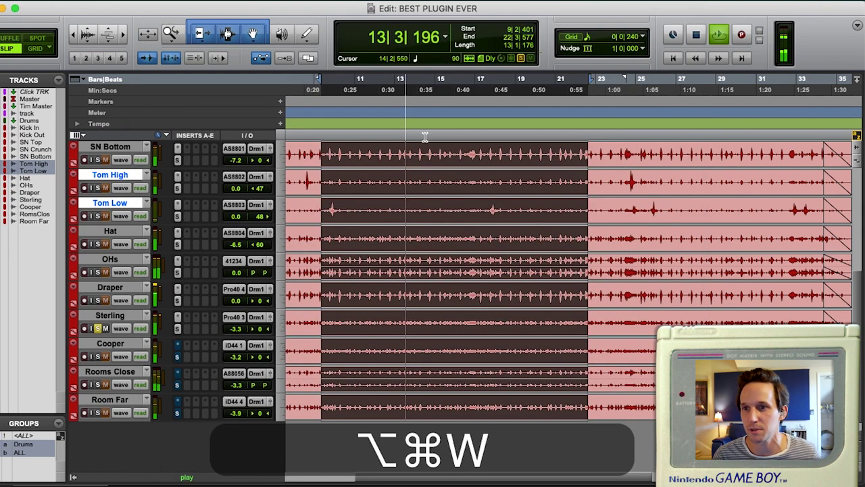
# Solo Cooper, take its Scheps Omni Channel out of bypass, and close the window.
pyautogui.click(99, 357)
pyautogui.keyDown('super'); pyautogui.click(177, 356); pyautogui.keyUp('super')
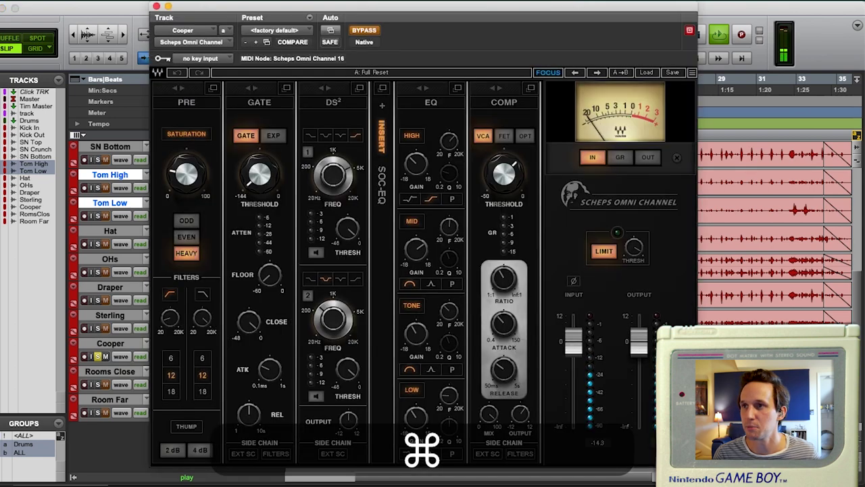
pyautogui.moveTo(392, 10); pyautogui.dragTo(395, 9)
pyautogui.click(375, 31)
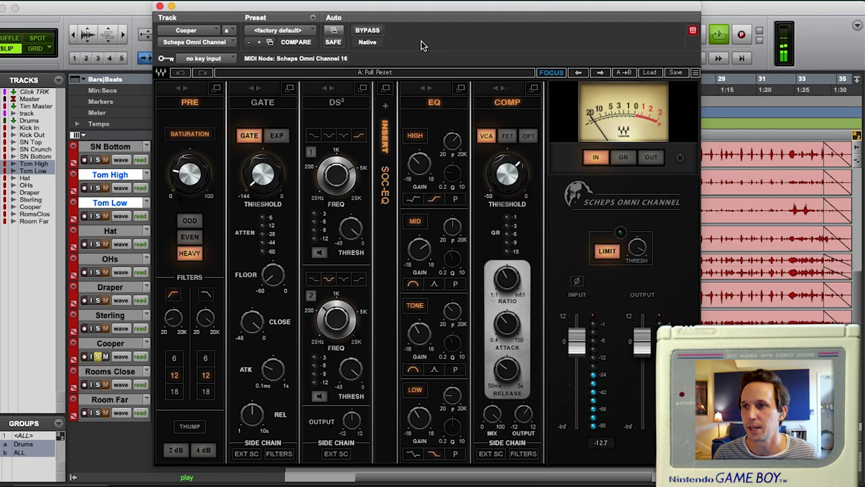
pyautogui.press('alt+super+w')
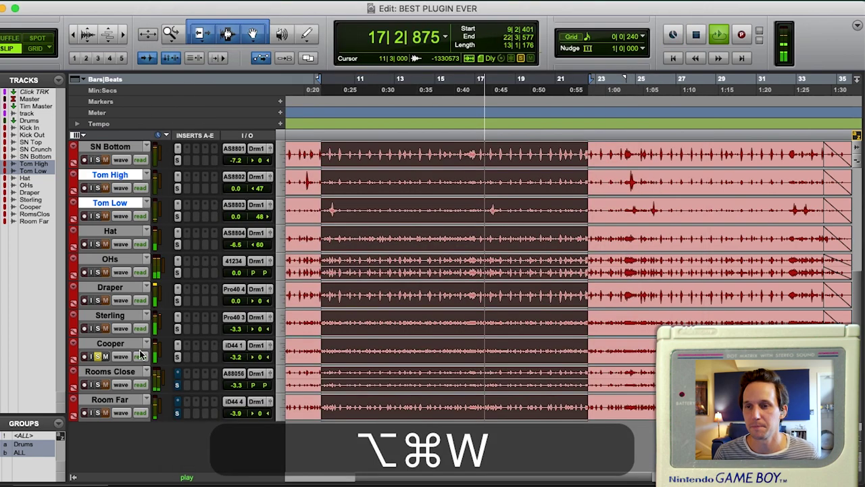
# Solo Rooms Close, compare its Scheps Omni Channel against bypass, and close it active.
pyautogui.click(97, 356)
pyautogui.click(98, 384)
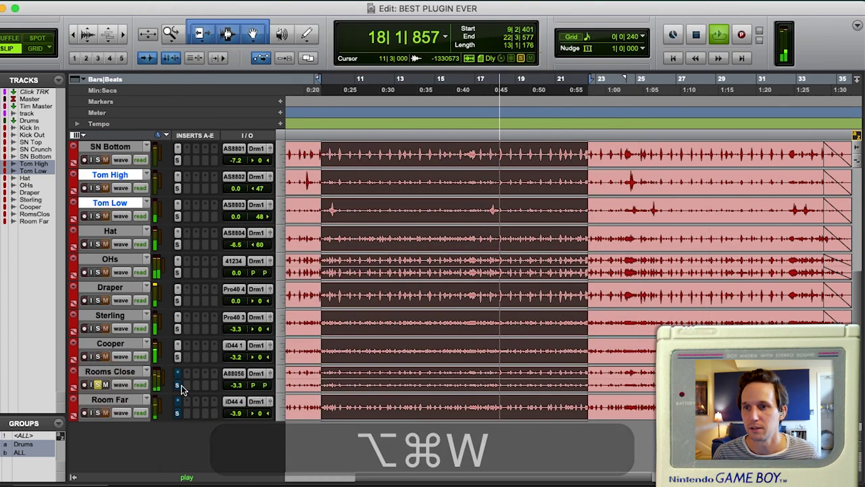
pyautogui.click(179, 387)
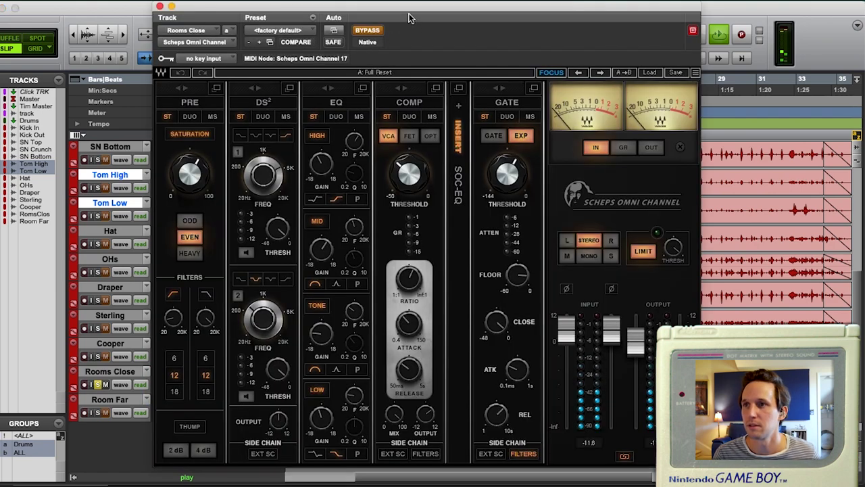
pyautogui.click(371, 30)
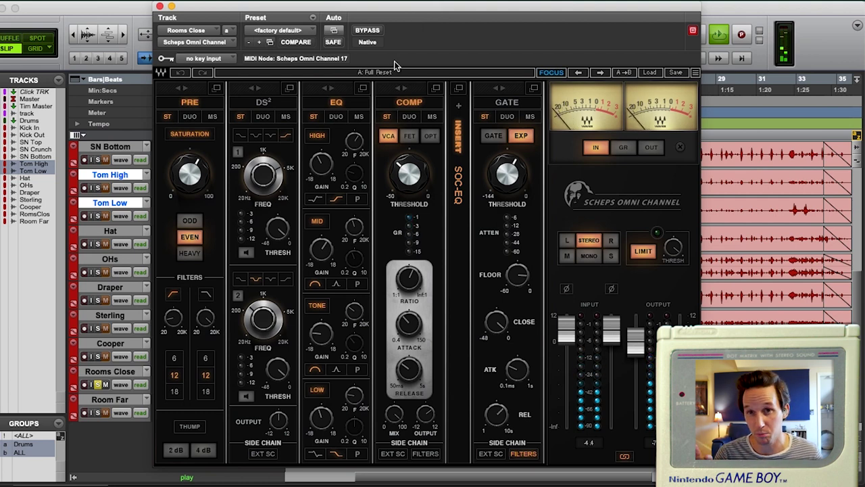
pyautogui.click(369, 31)
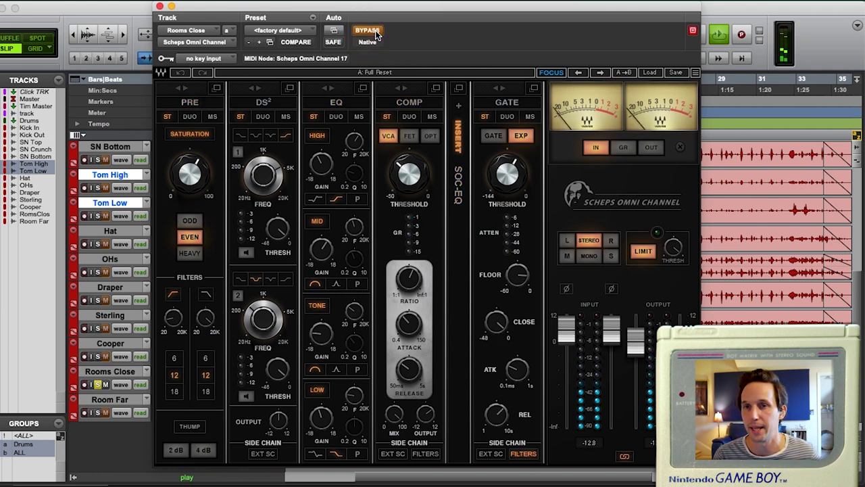
pyautogui.click(376, 34)
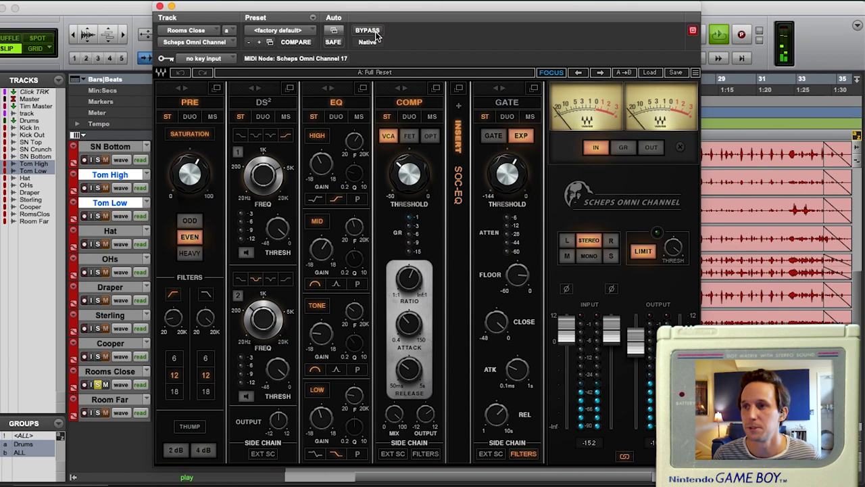
pyautogui.press('alt+super+w')
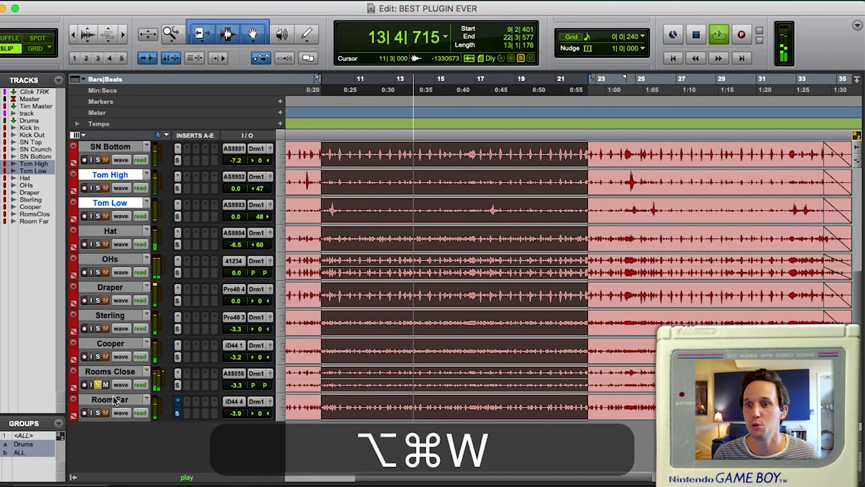
# Solo Room Far and play it with its Scheps Omni Channel taken out of bypass.
pyautogui.press('space')
pyautogui.click(97, 412)
pyautogui.click(177, 412)
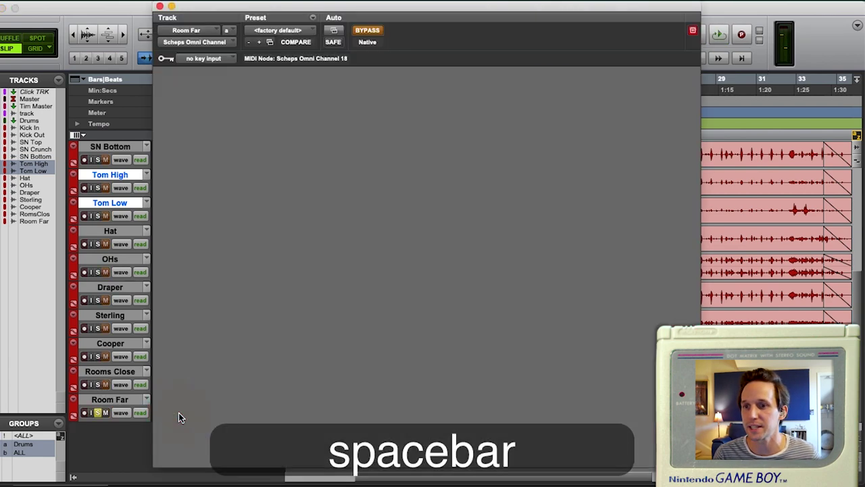
pyautogui.press('space')
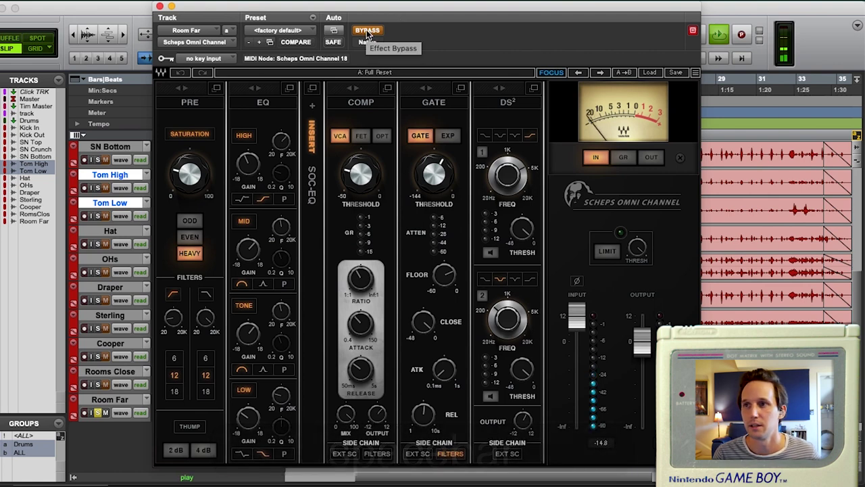
pyautogui.click(367, 32)
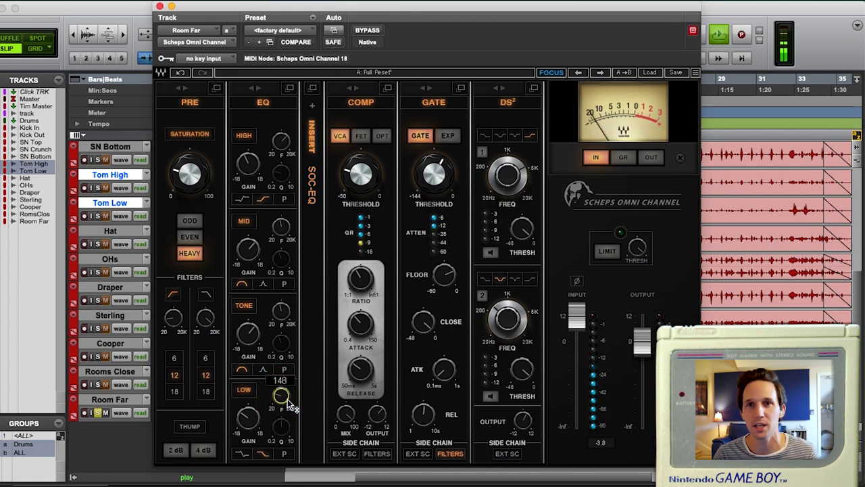
# Switch off Room Far's gate section, adjust the gate floor, and show all tracks.
pyautogui.click(435, 105)
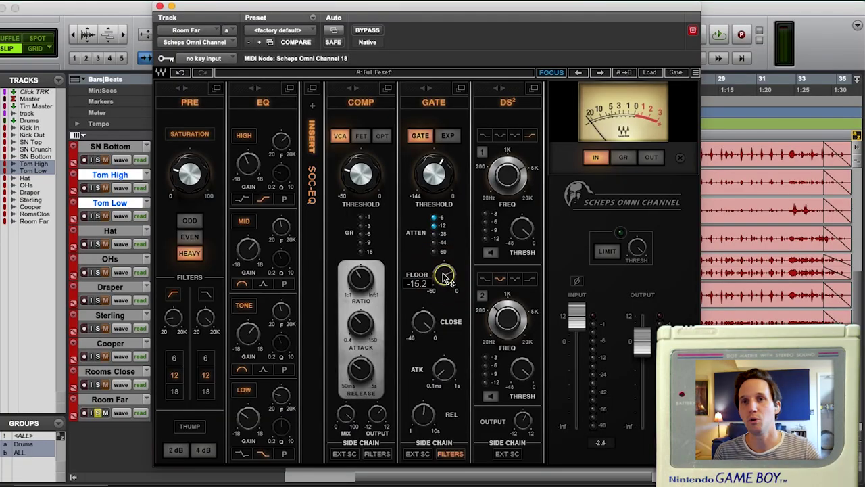
pyautogui.click(445, 277)
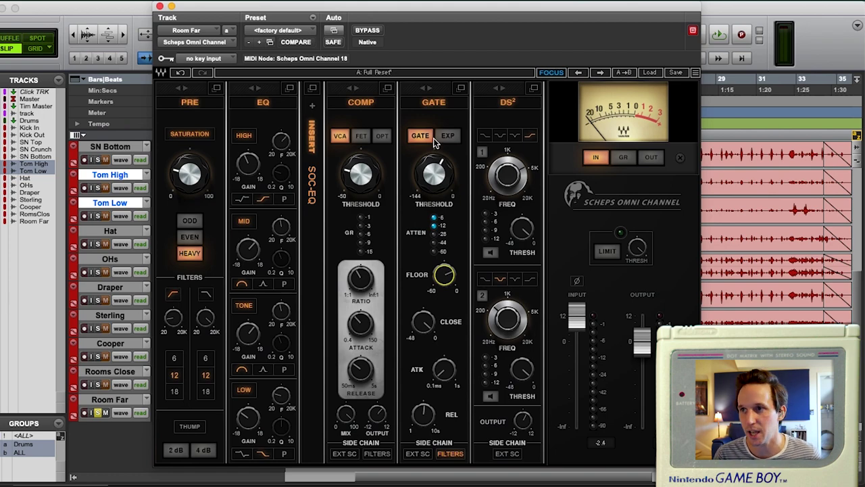
pyautogui.hotkey('shift', 'space')
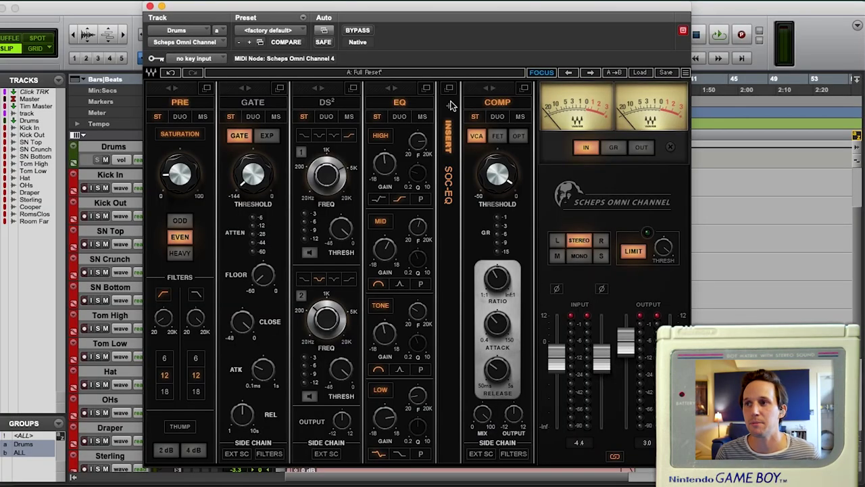
# Drag the Drums bus COMP module into the first slot, ahead of PRE.
pyautogui.moveTo(479, 87); pyautogui.dragTo(161, 119)
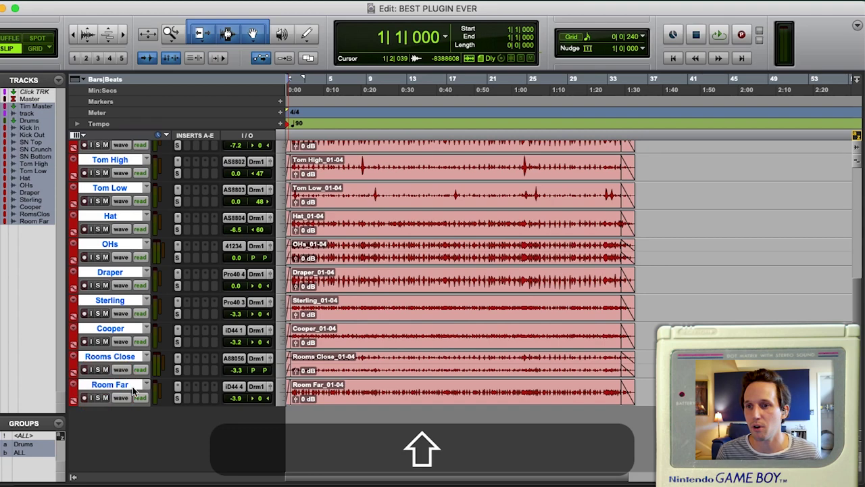
# Show the session from the Master track down with the playhead at 1|1|000.
pyautogui.keyDown('alt'); pyautogui.keyDown('shift'); pyautogui.keyDown('super'); pyautogui.click(176, 399); pyautogui.keyUp('super'); pyautogui.keyUp('shift'); pyautogui.keyUp('alt')
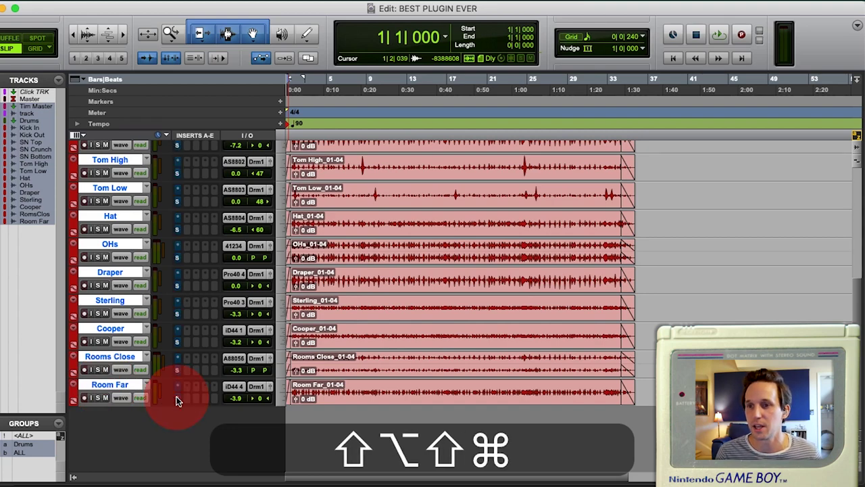
pyautogui.scroll(15, 221, 386)
pyautogui.press('Return')
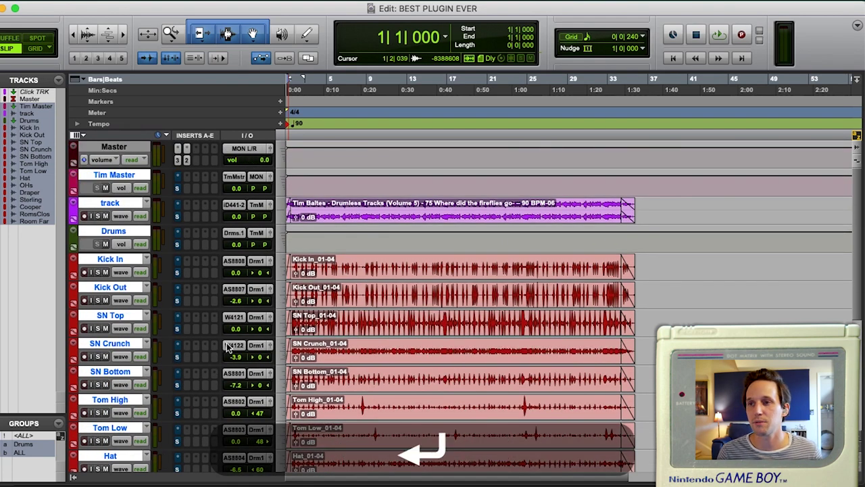
pyautogui.press('Return')
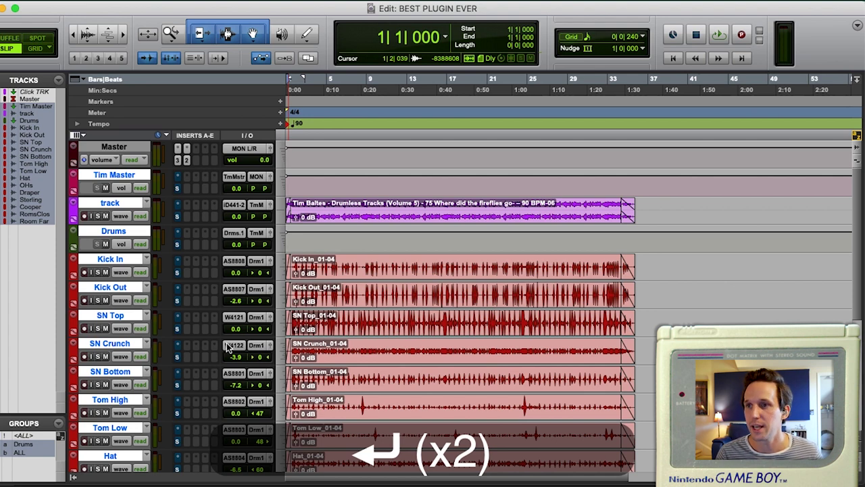